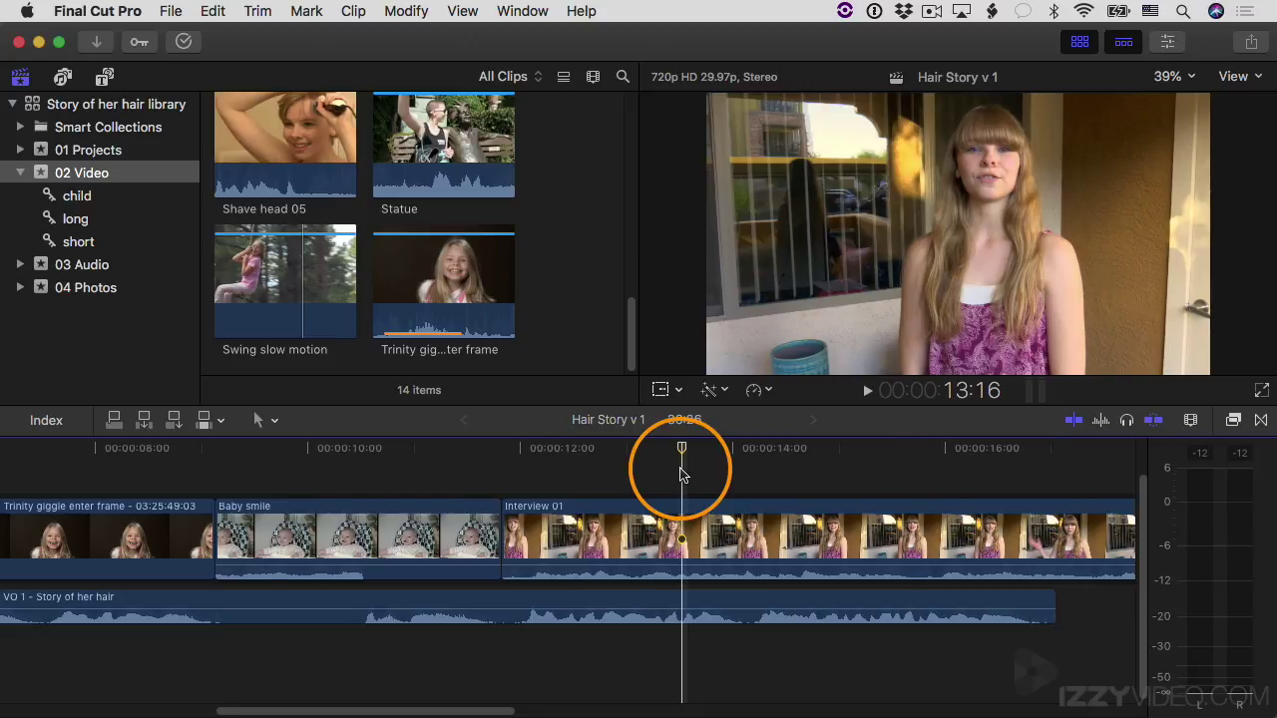
- Park the playhead between Baby smile and Interview 01, and mark the range from 16:13 to 22:05 in the Swing slow motion clip
key(shift+z)
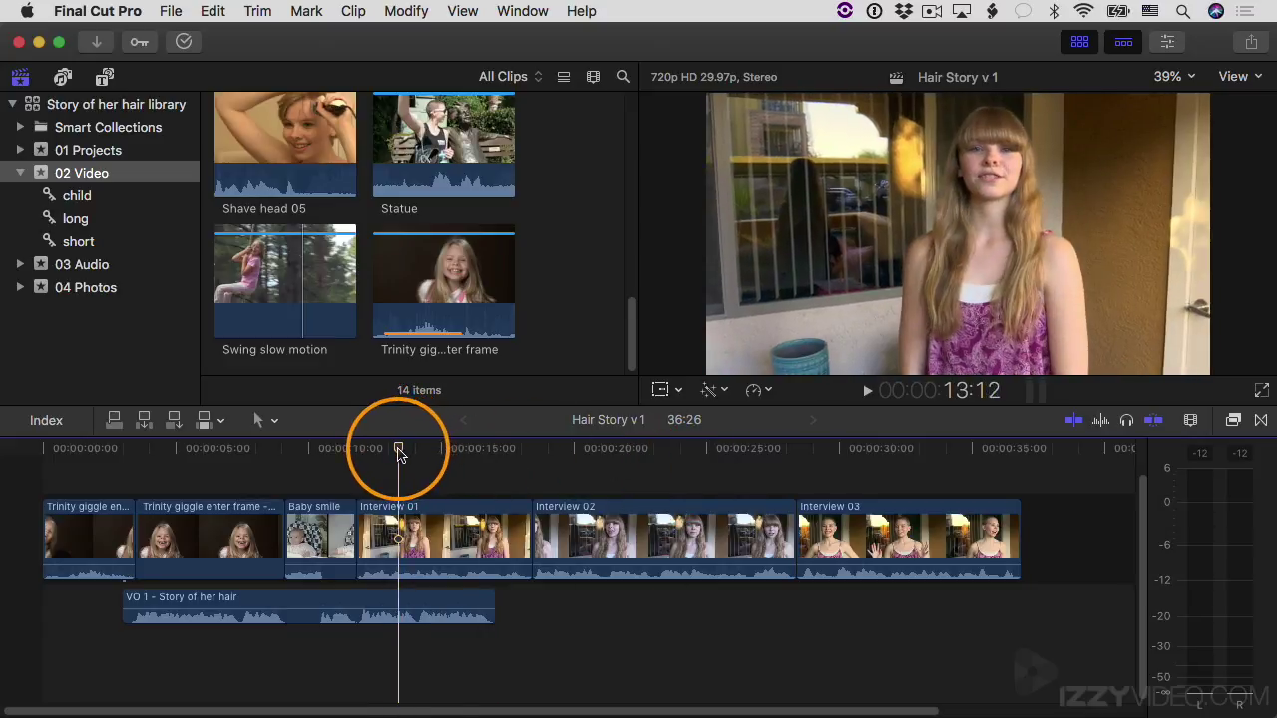
drag(399, 454, 356, 455)
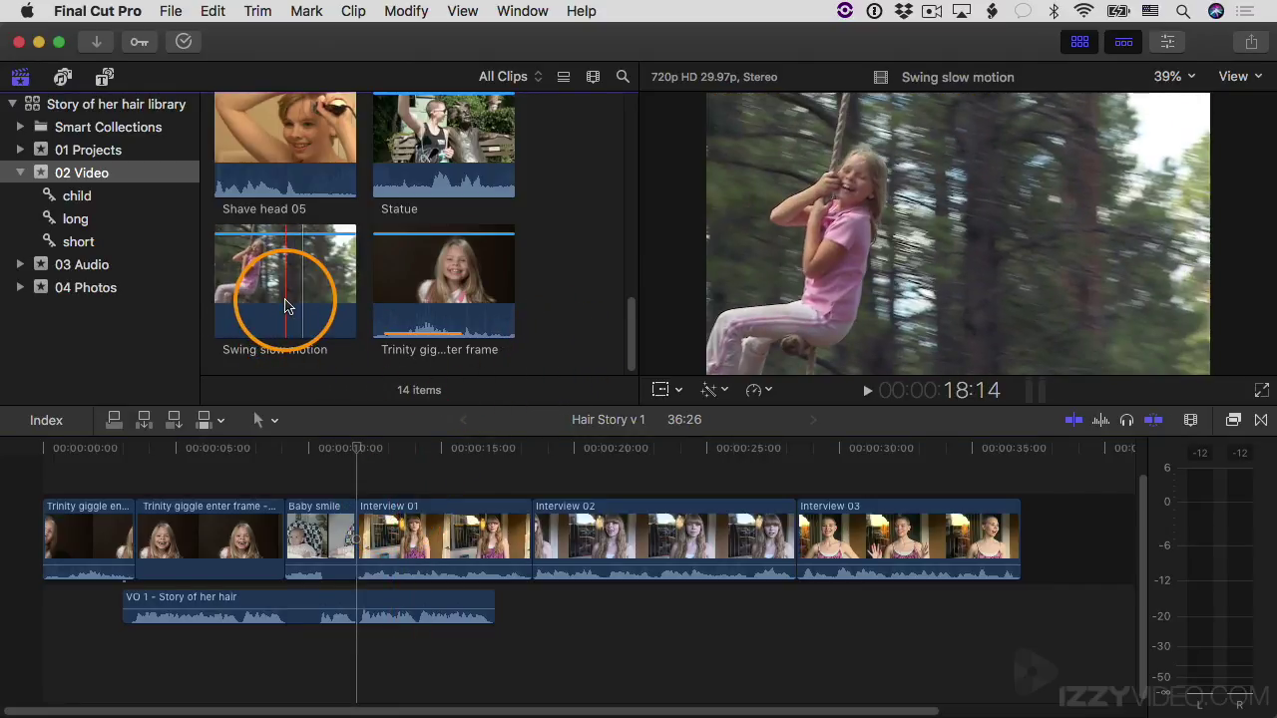
mouse_move(632, 319)
mouse_down()
mouse_move(632, 142)
mouse_move(629, 329)
mouse_up()
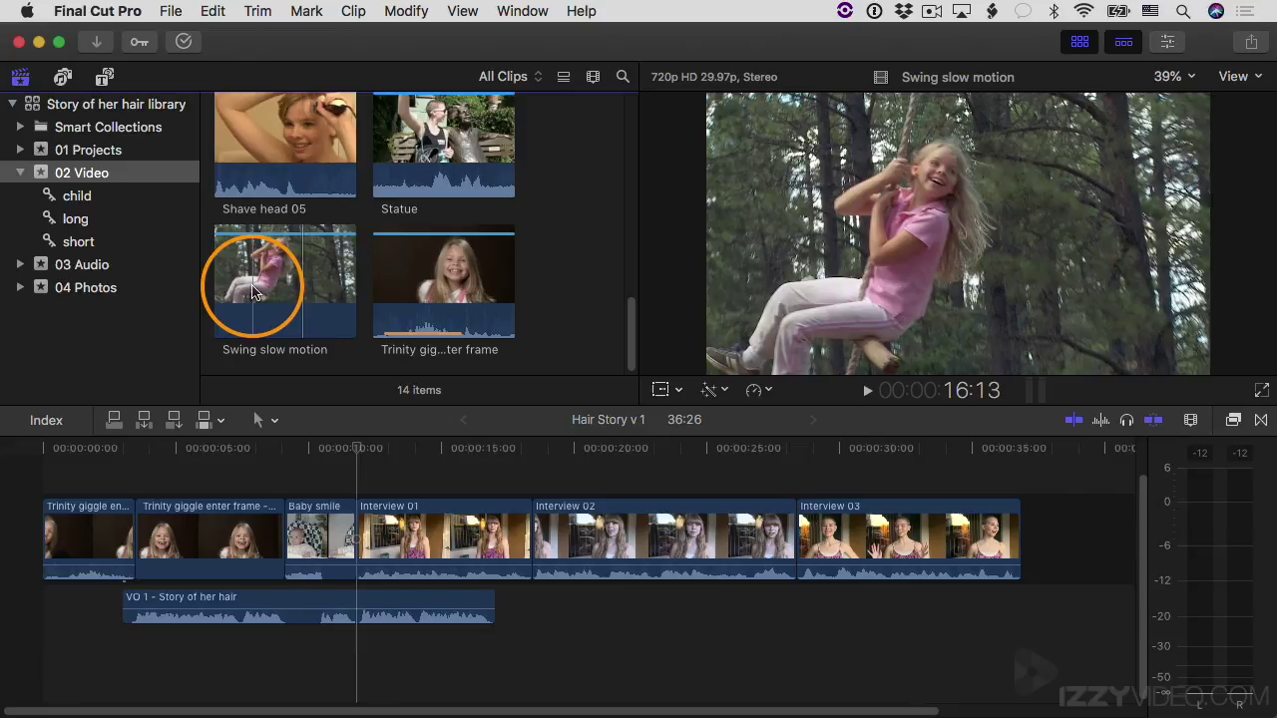
key(i)
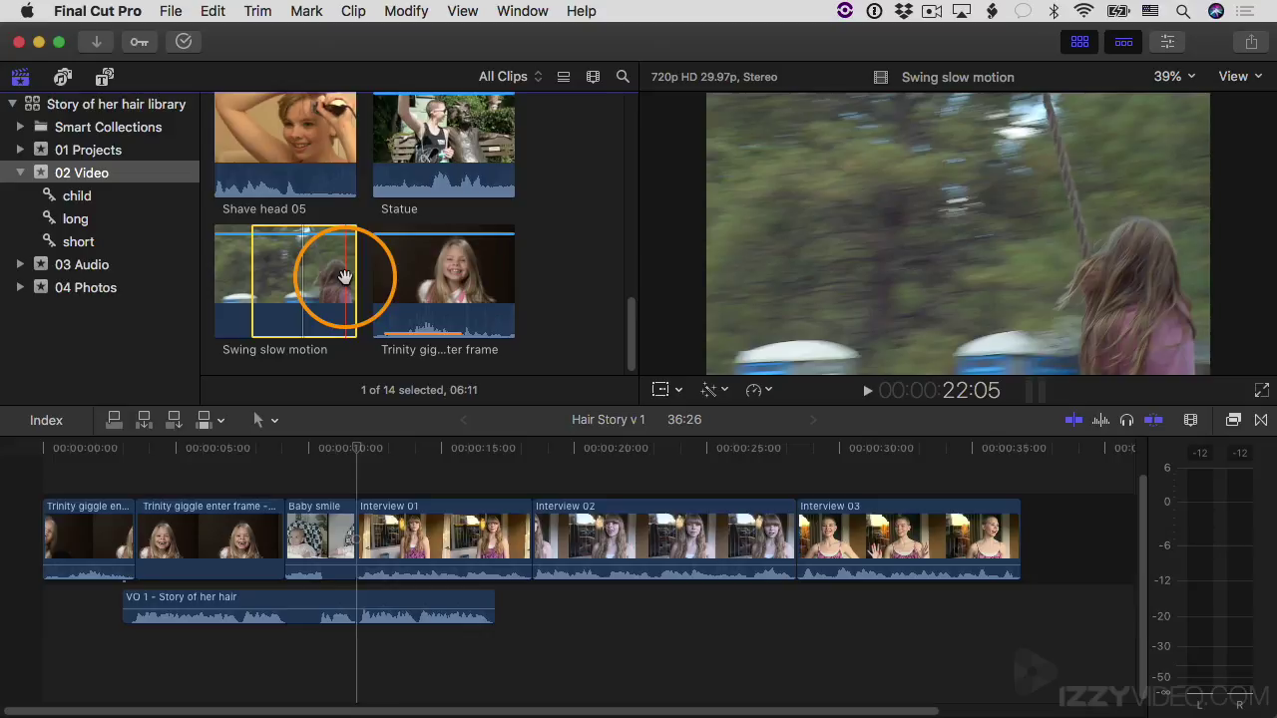
key(o)
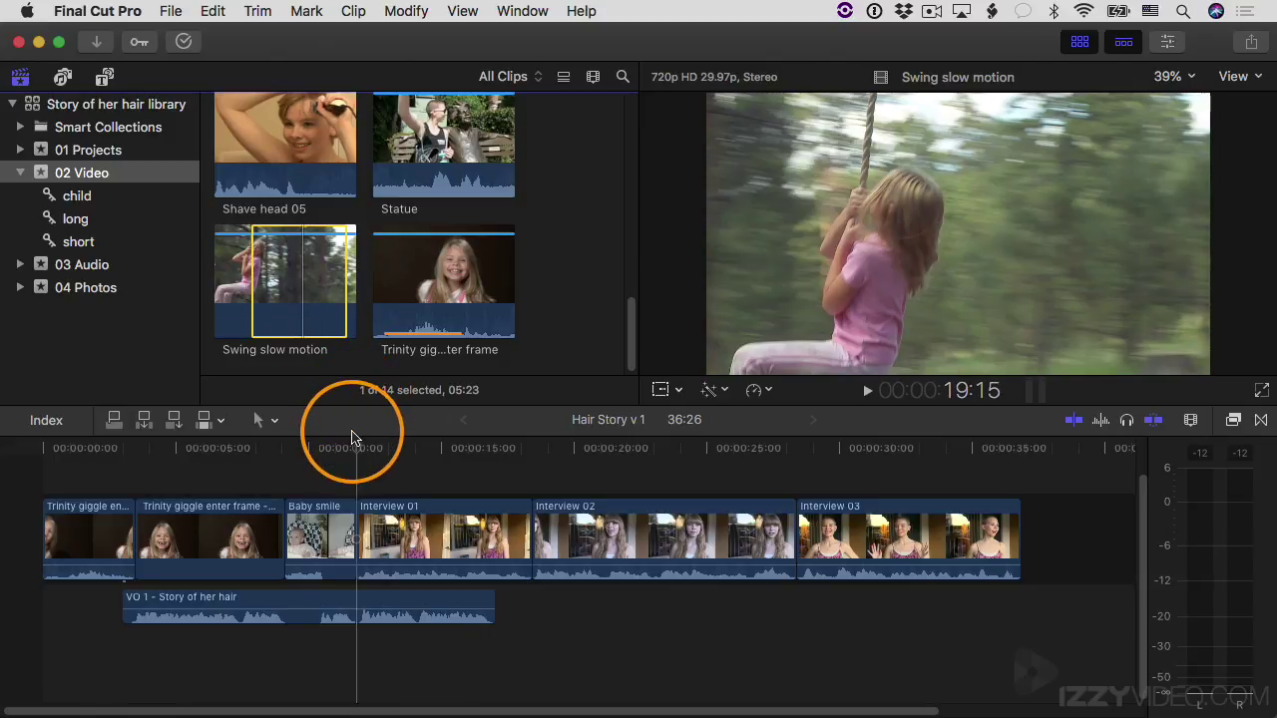
- Insert the marked Swing slow motion range into the primary storyline between Baby smile and Interview 01
click(357, 448)
click(282, 282)
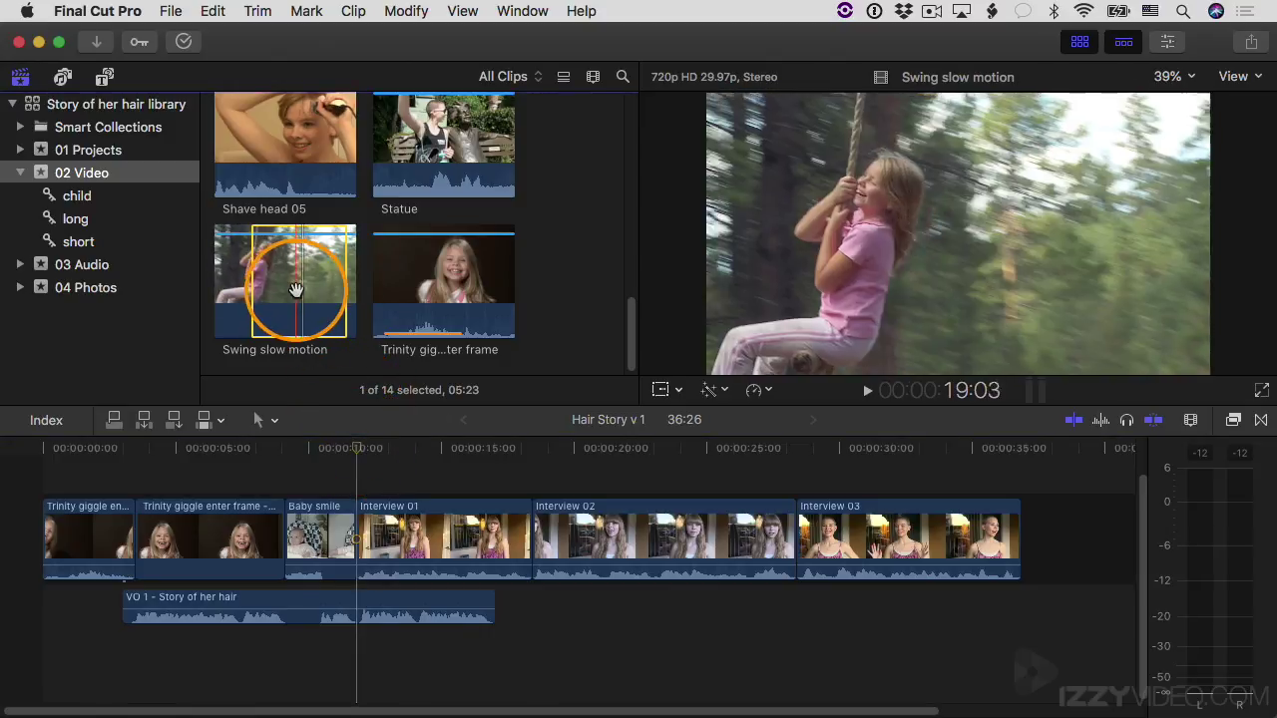
click(146, 423)
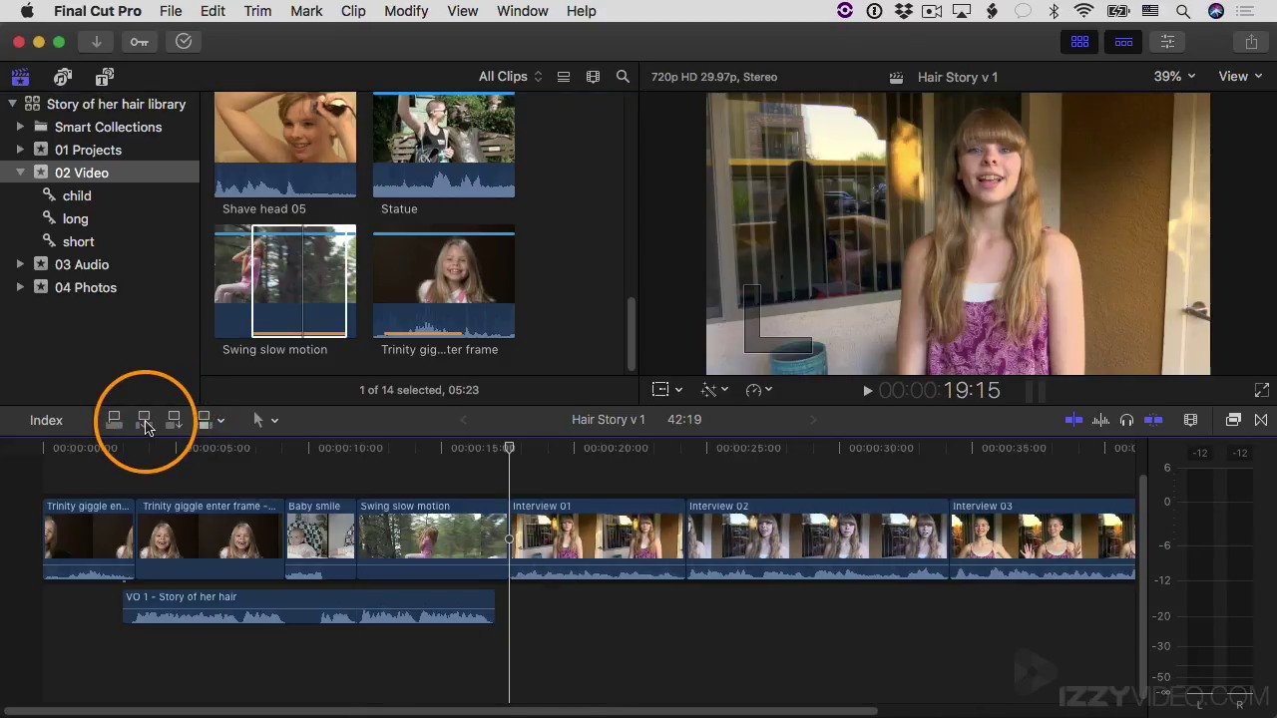
- Play the timeline from the start of Baby smile through Swing slow motion into Interview 01 to review the insert
click(354, 450)
drag(350, 449, 291, 461)
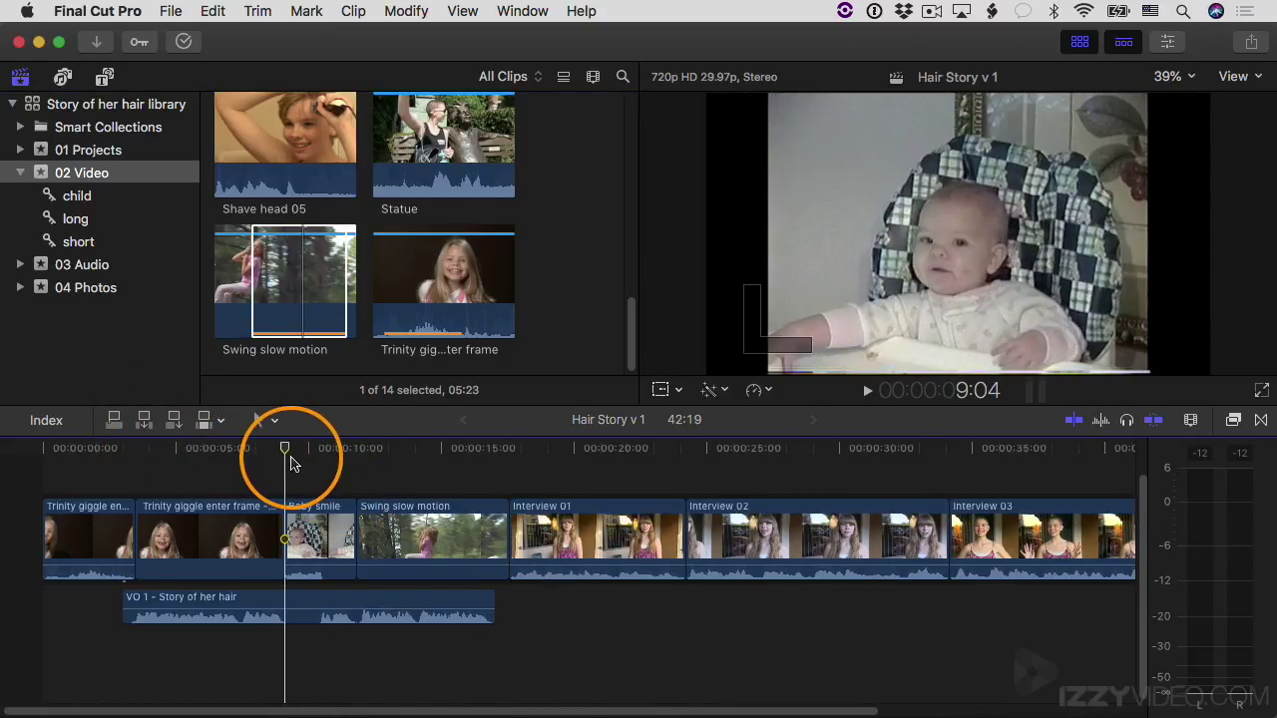
key(space)
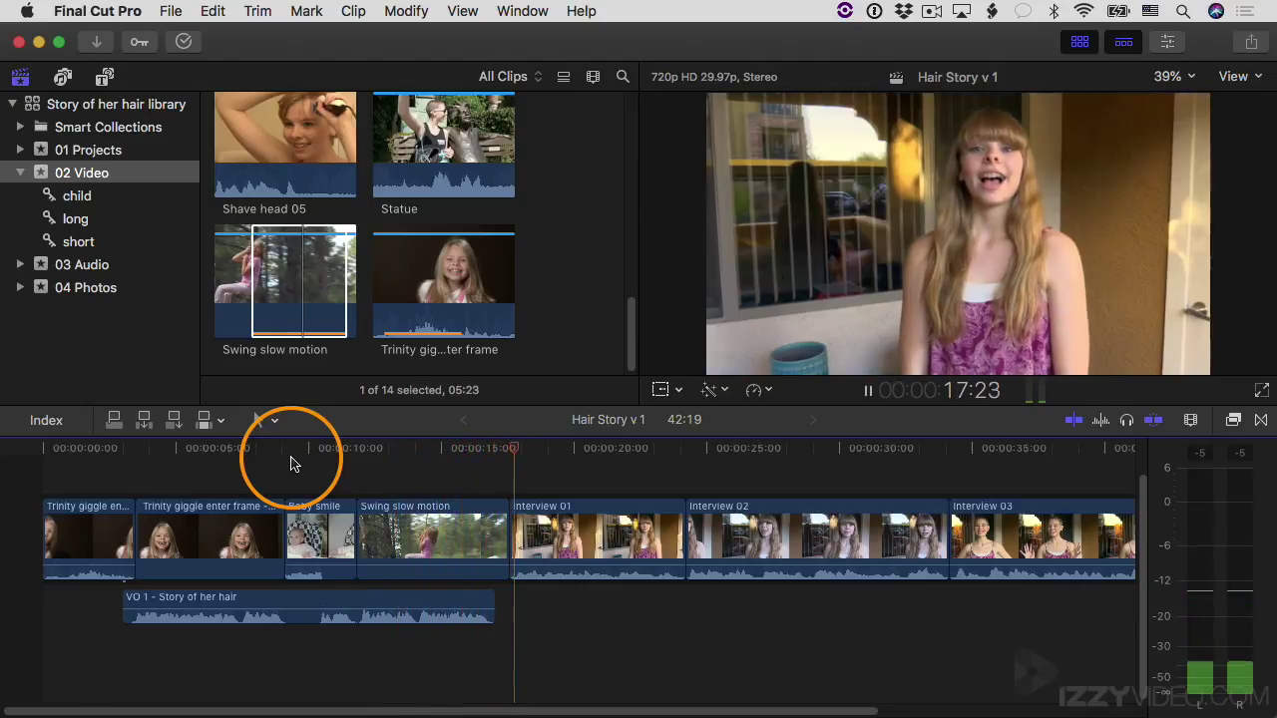
key(space)
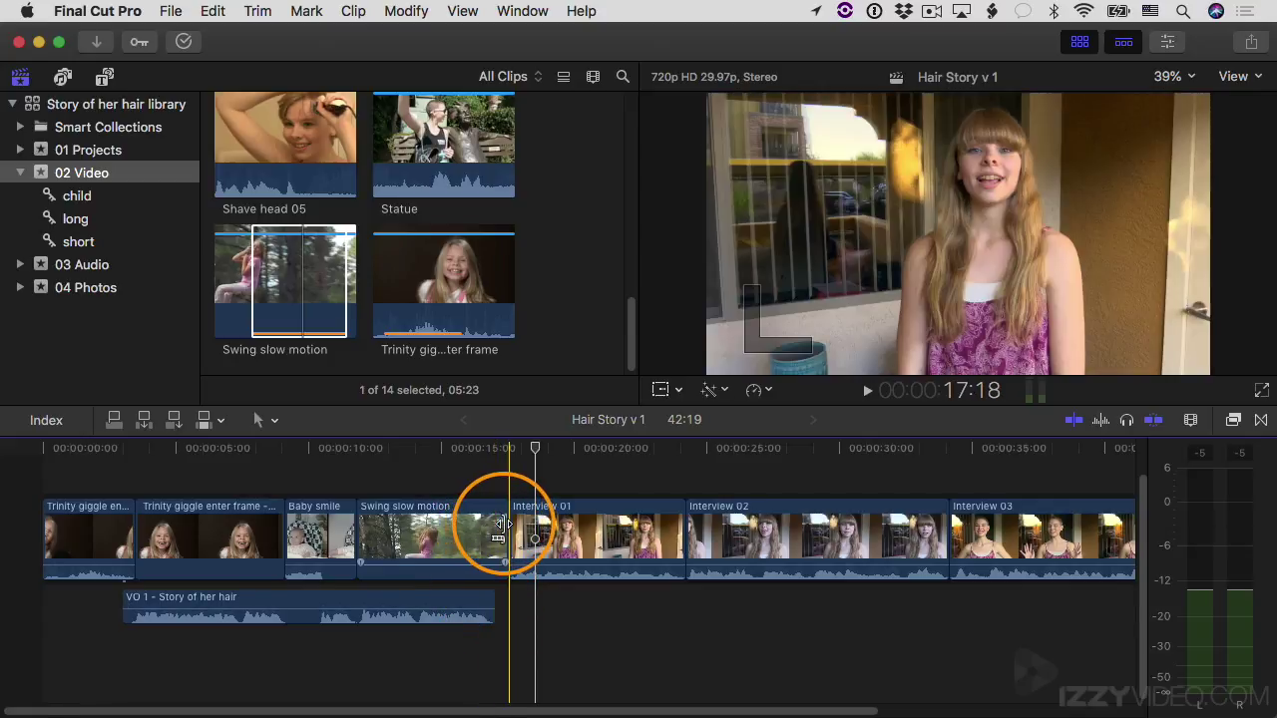
- Trim the end of Swing slow motion by about 16 frames to match the voice-over's end, and play back the cut
drag(500, 525, 487, 525)
key(space)
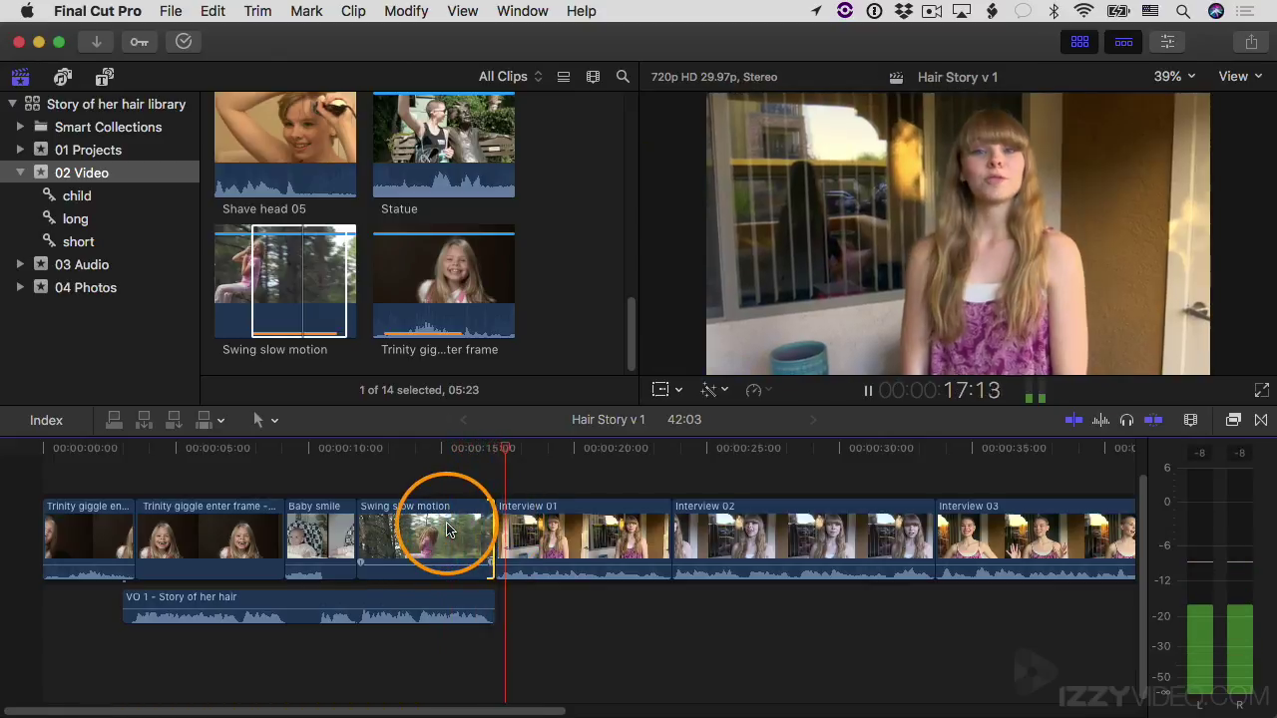
key(space)
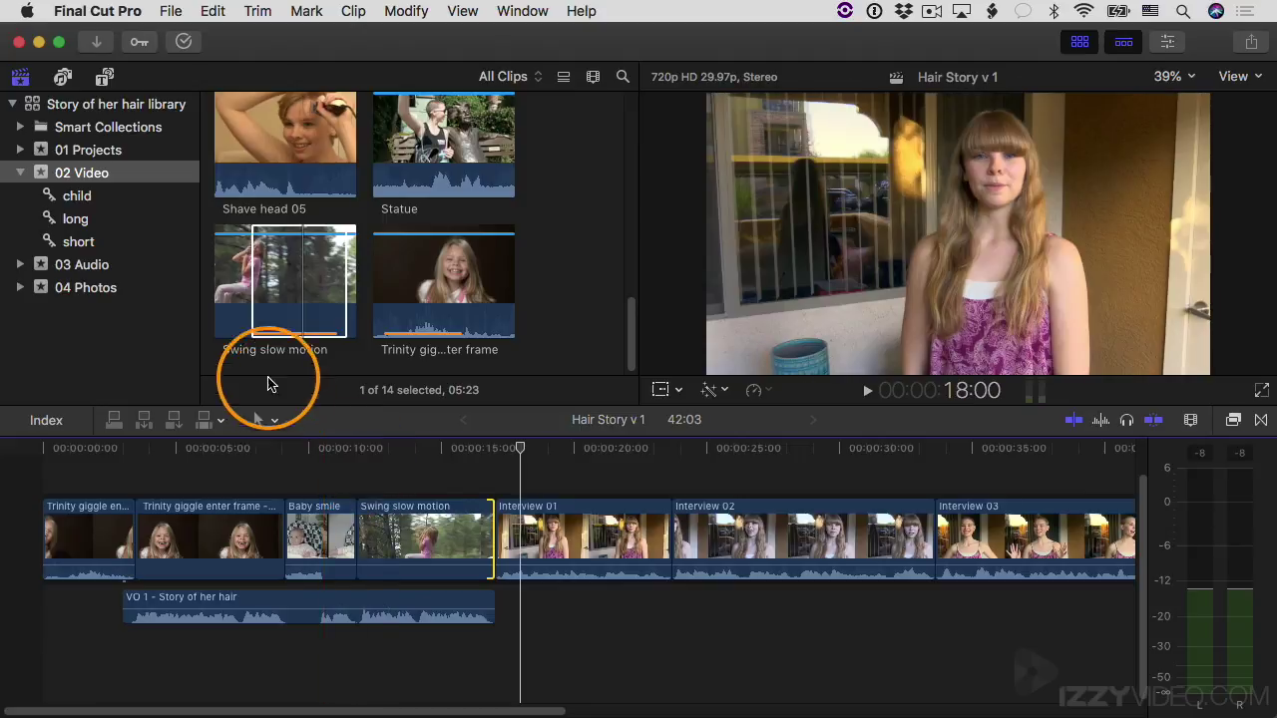
- Open the Sound Effects browser, look over its list, and check where the Download Additional Content command is
click(63, 78)
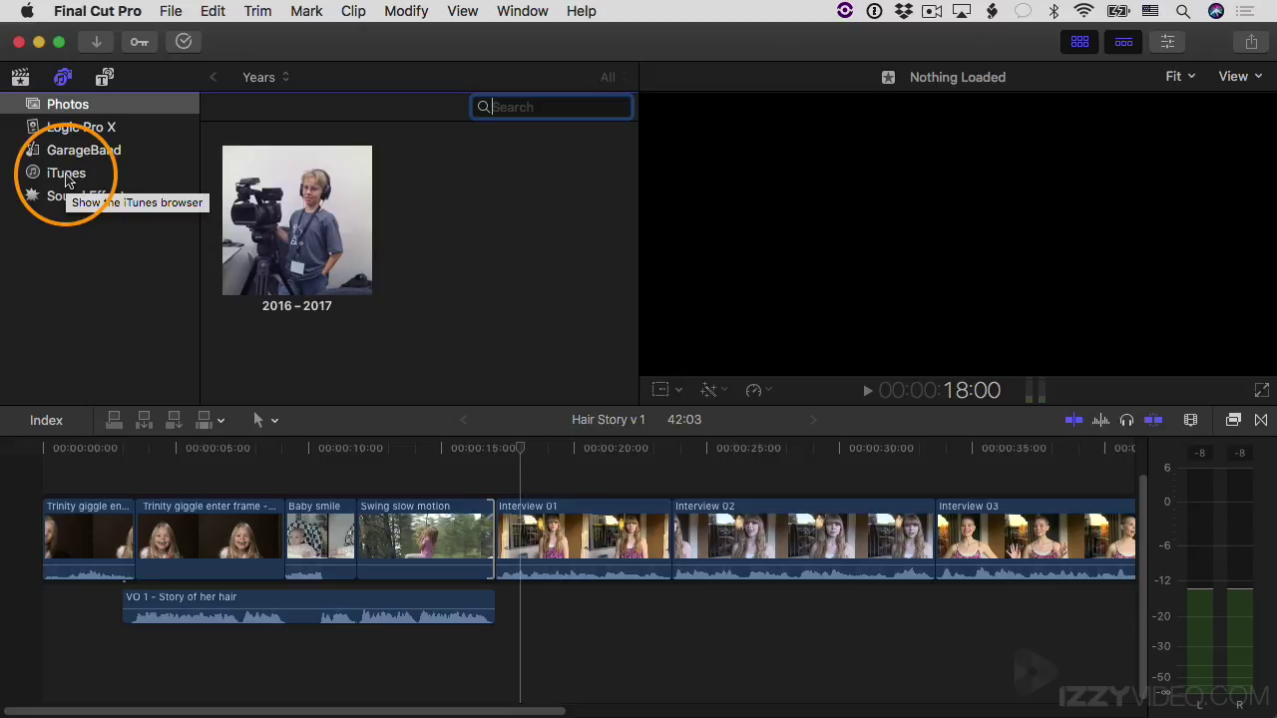
click(61, 203)
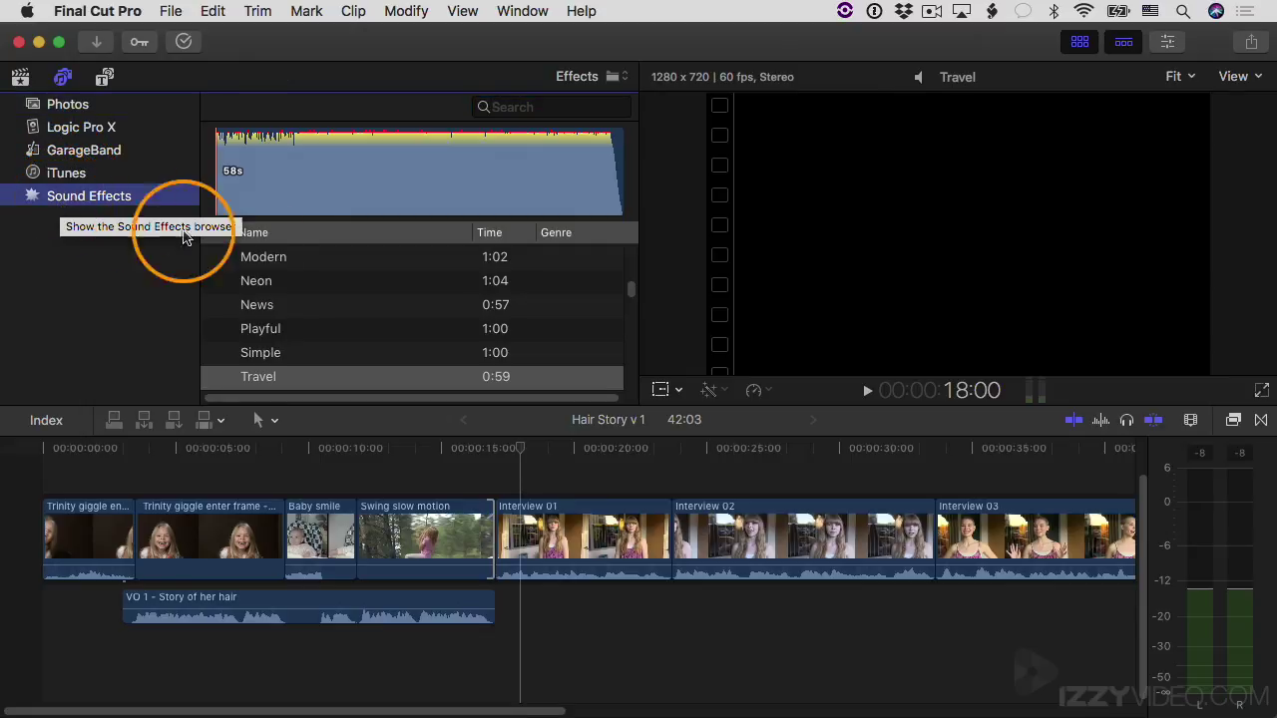
drag(629, 291, 635, 257)
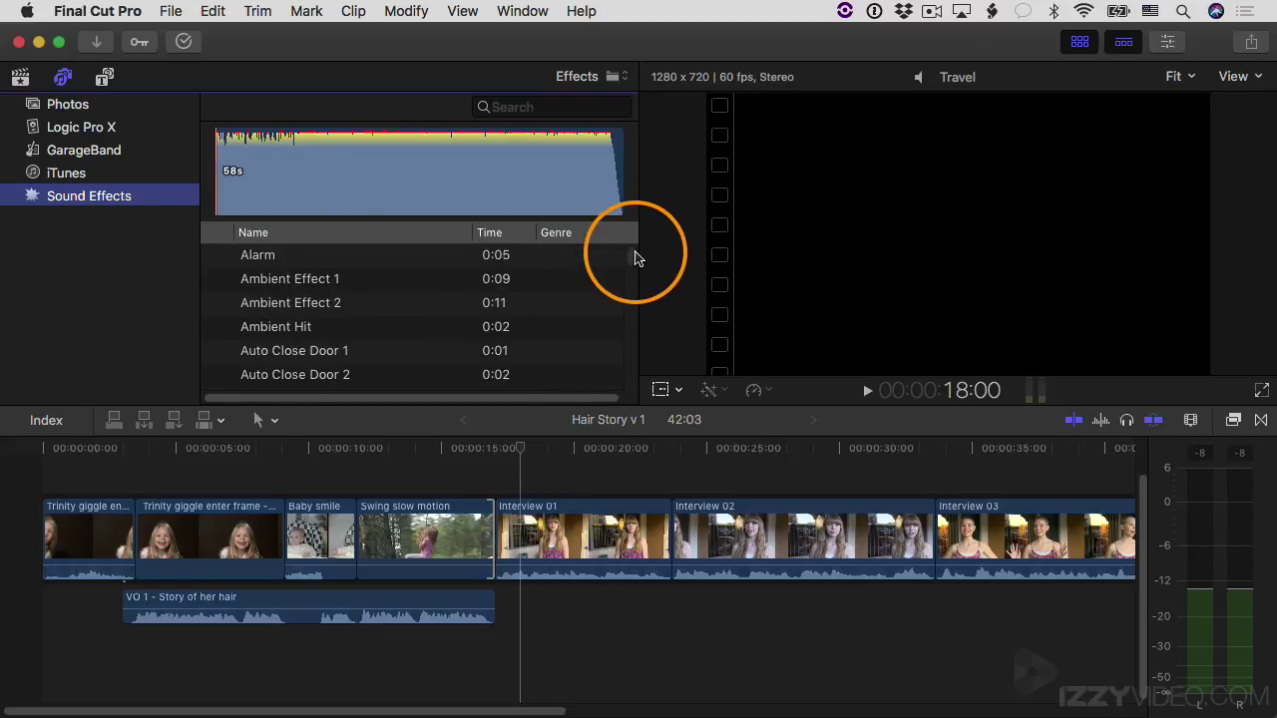
click(111, 14)
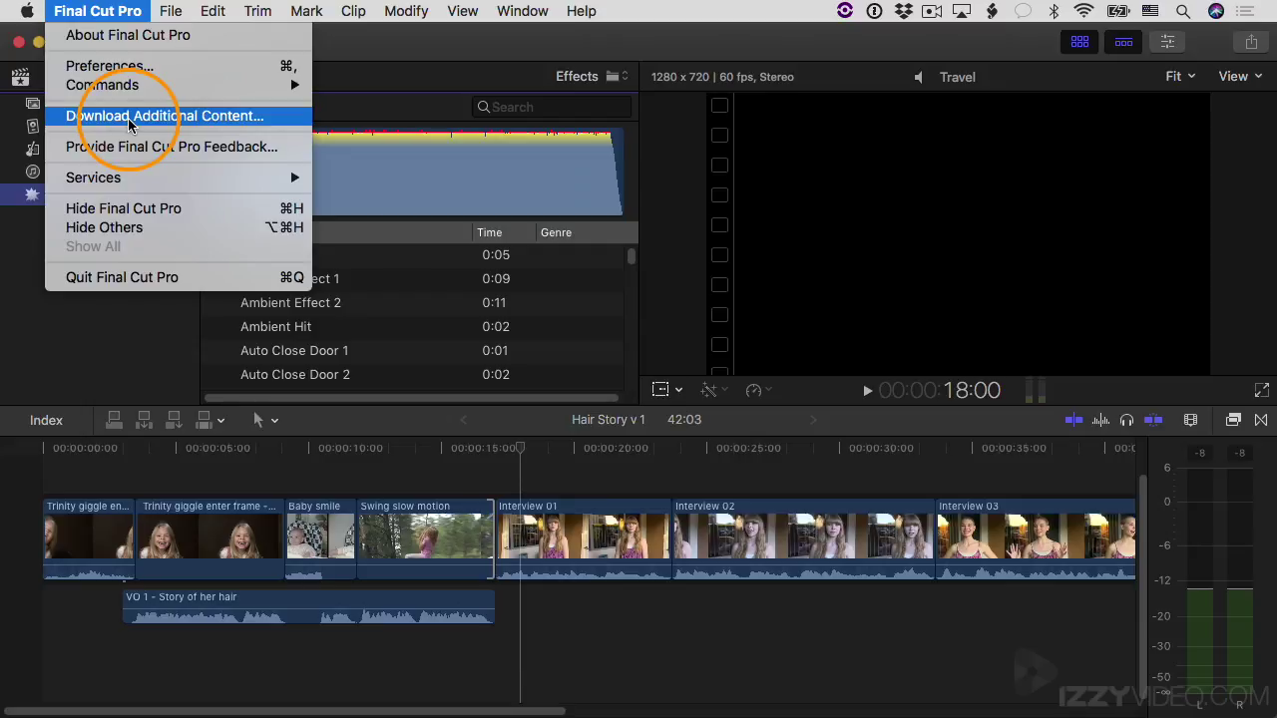
click(121, 12)
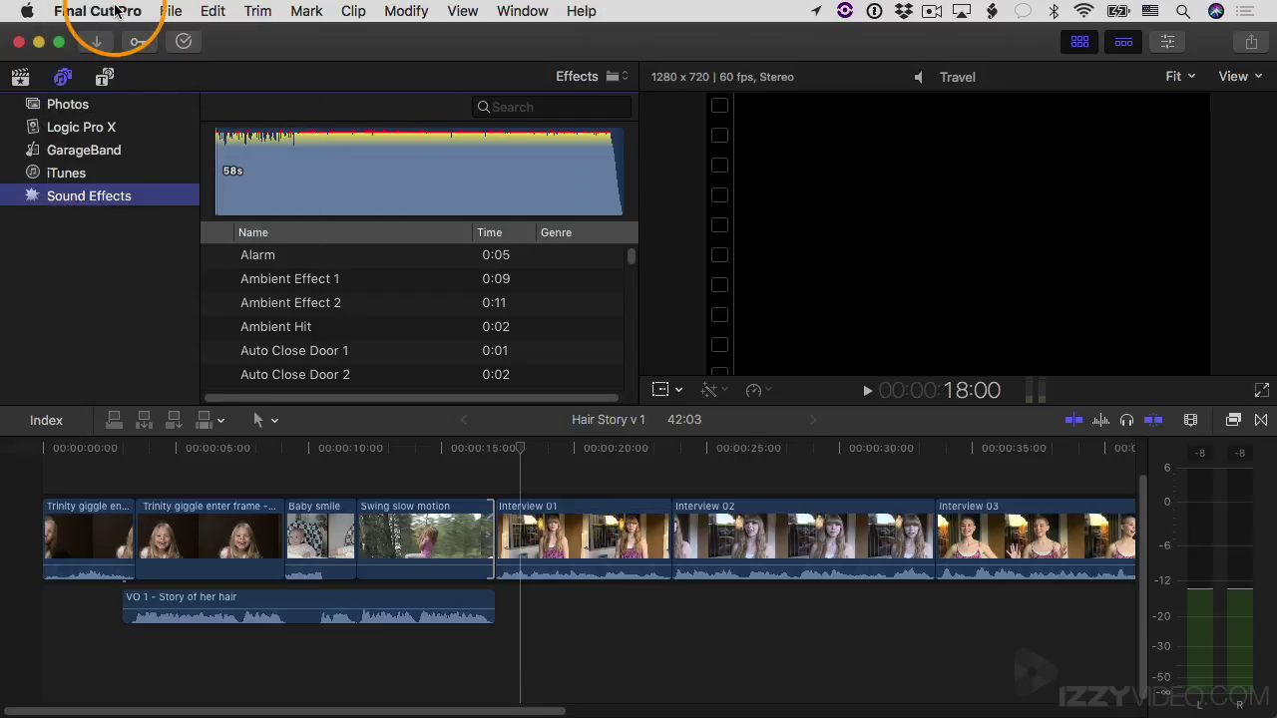
- Limit the sound effects list to the Theme Music folder and audition the Travel track
click(587, 76)
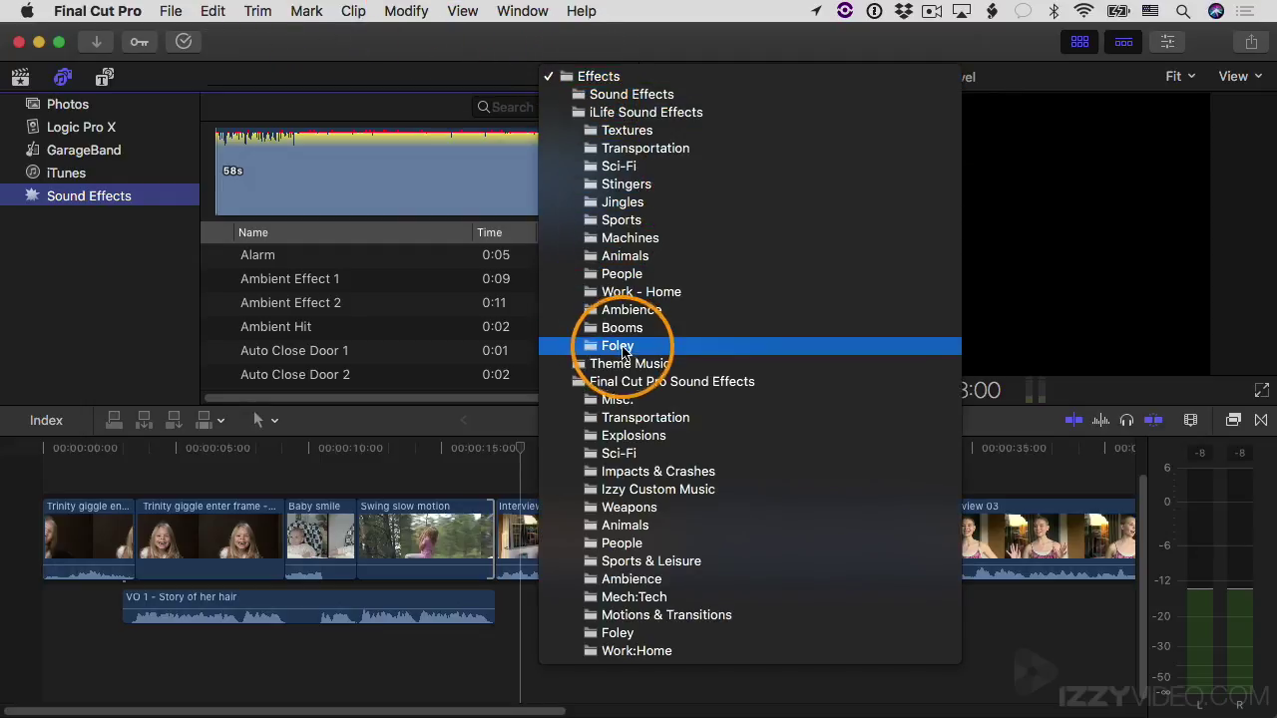
click(624, 367)
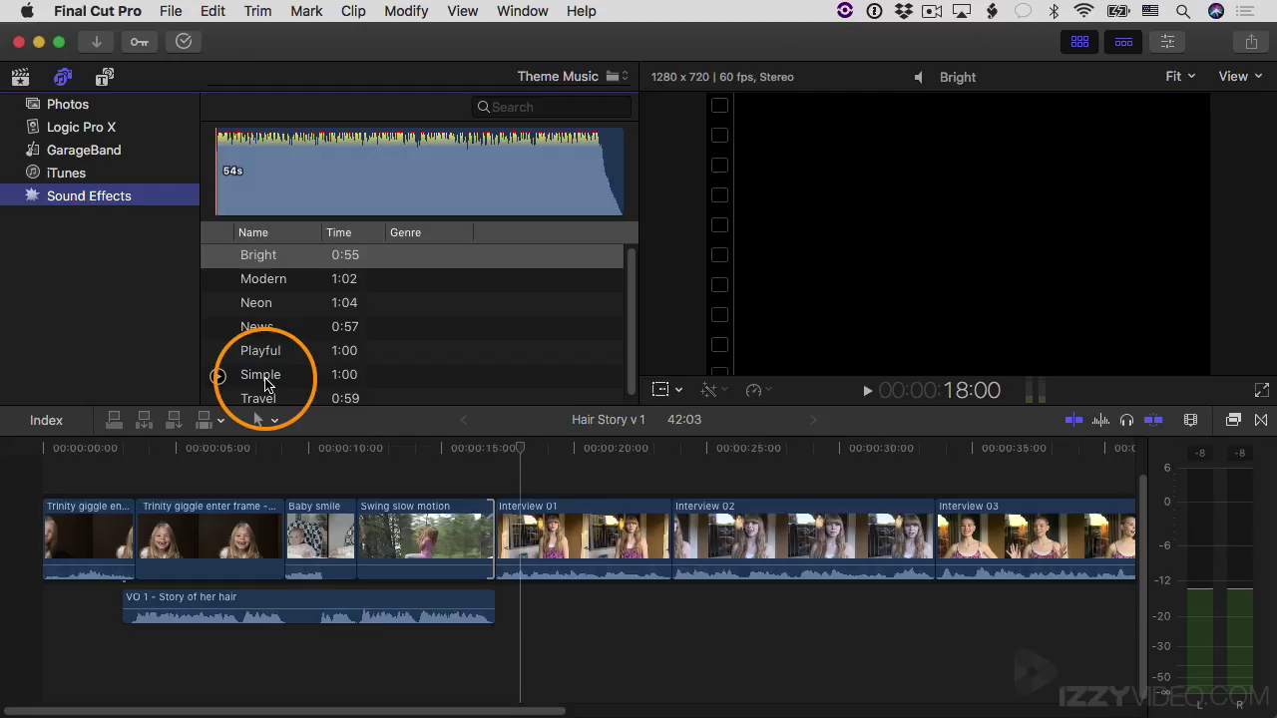
mouse_move(217, 401)
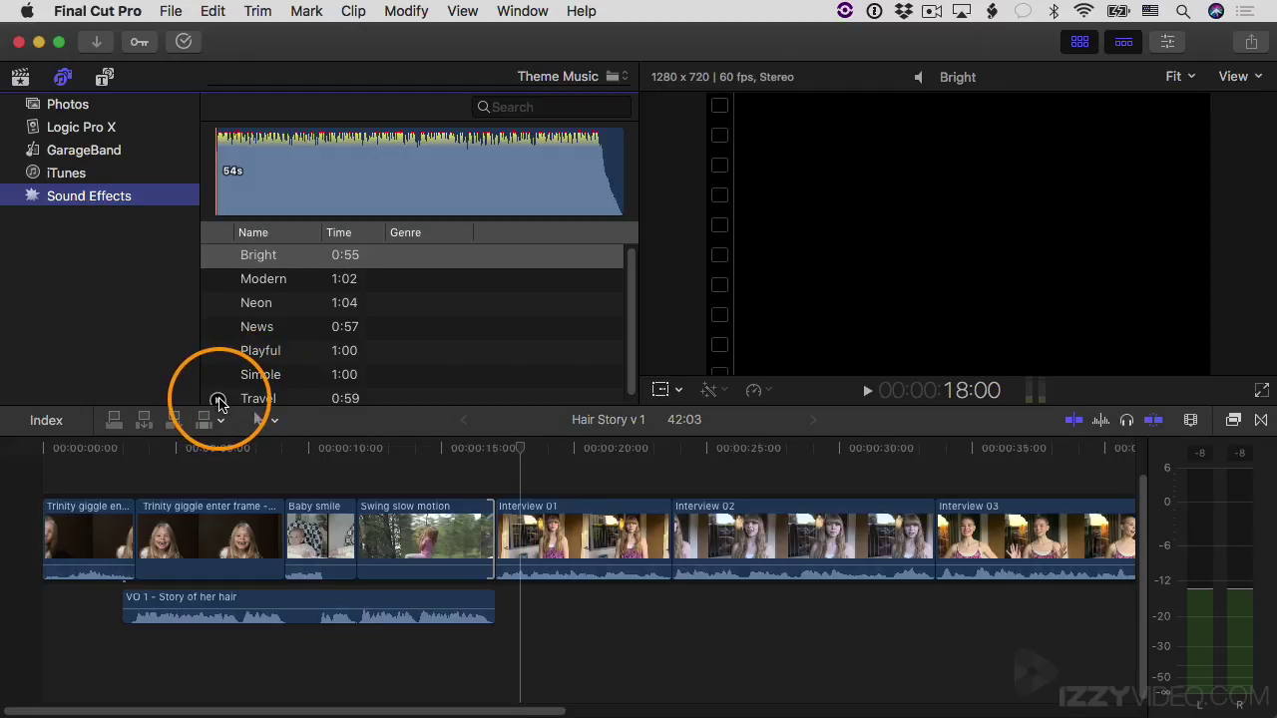
click(219, 400)
click(218, 399)
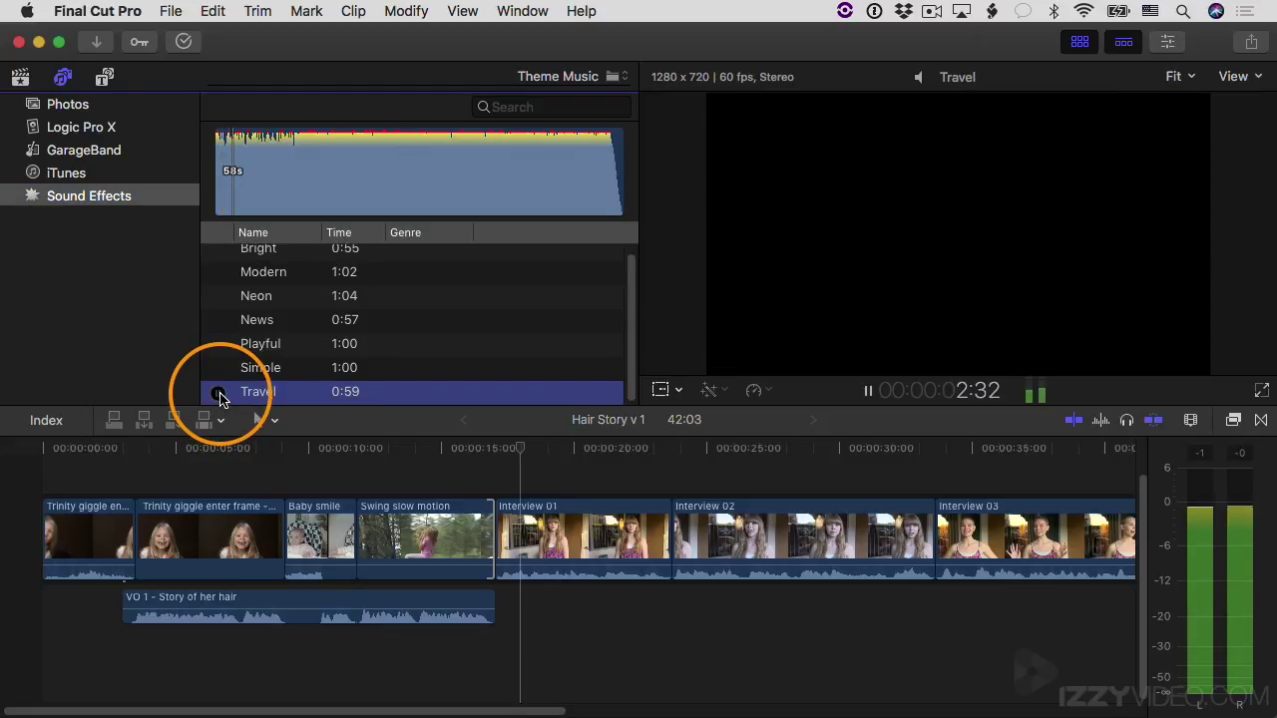
click(219, 400)
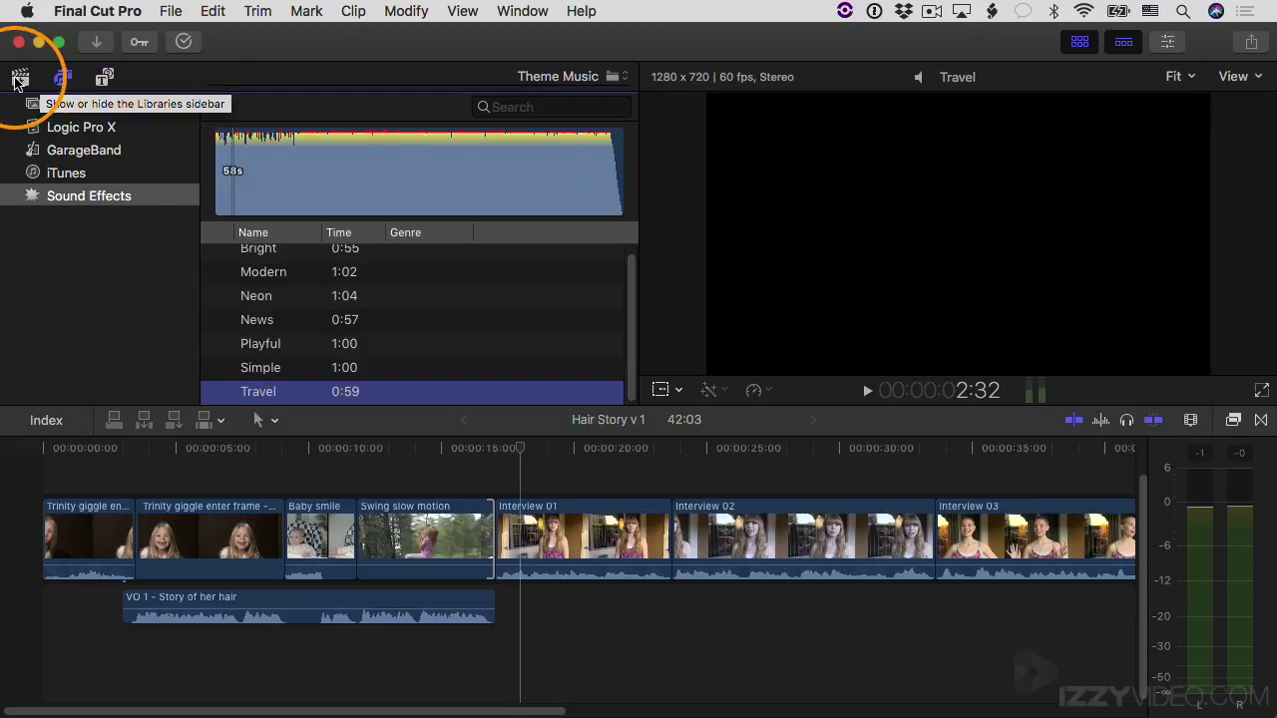
- Return to the library's 03 Audio event and audition the New Style track from its beginning
click(20, 80)
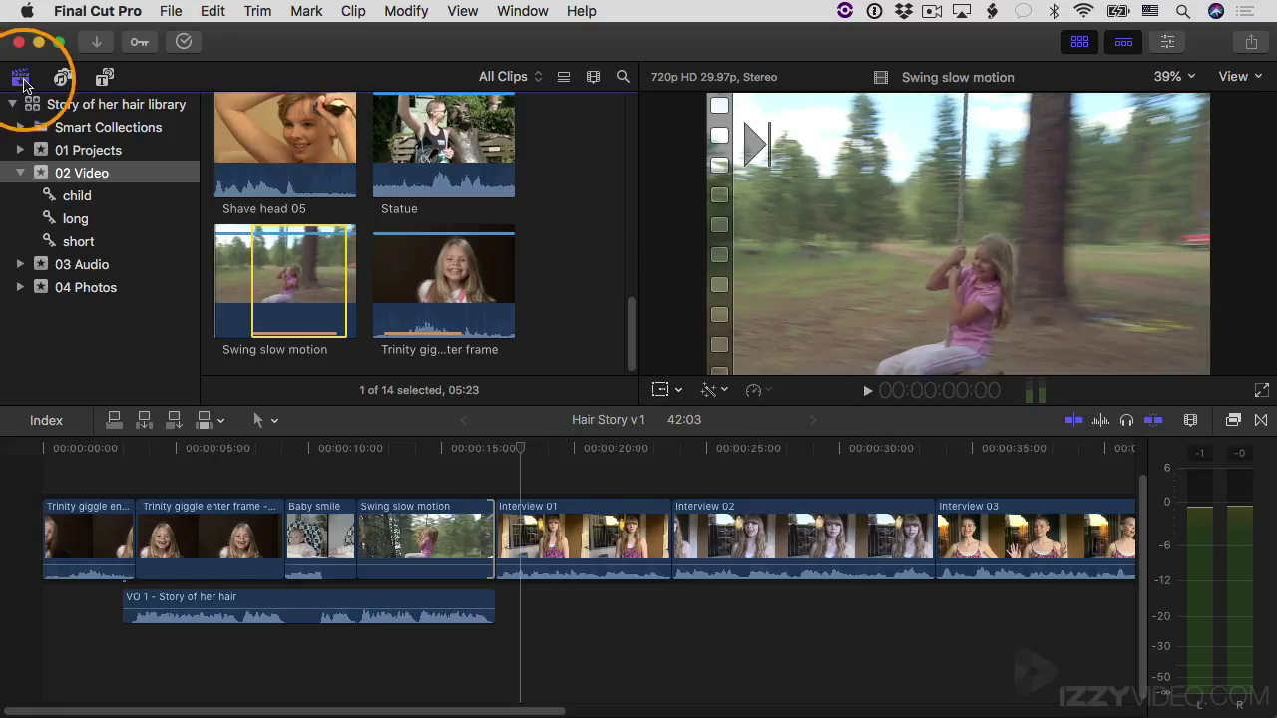
click(78, 269)
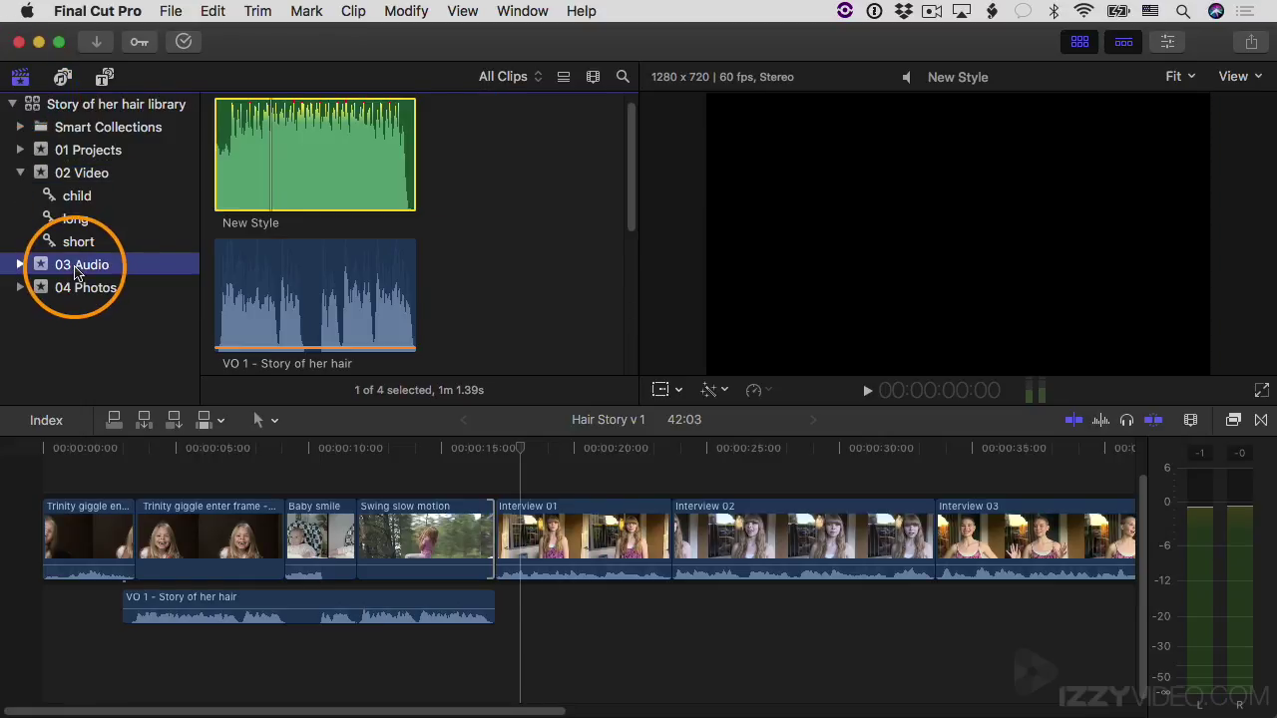
click(274, 189)
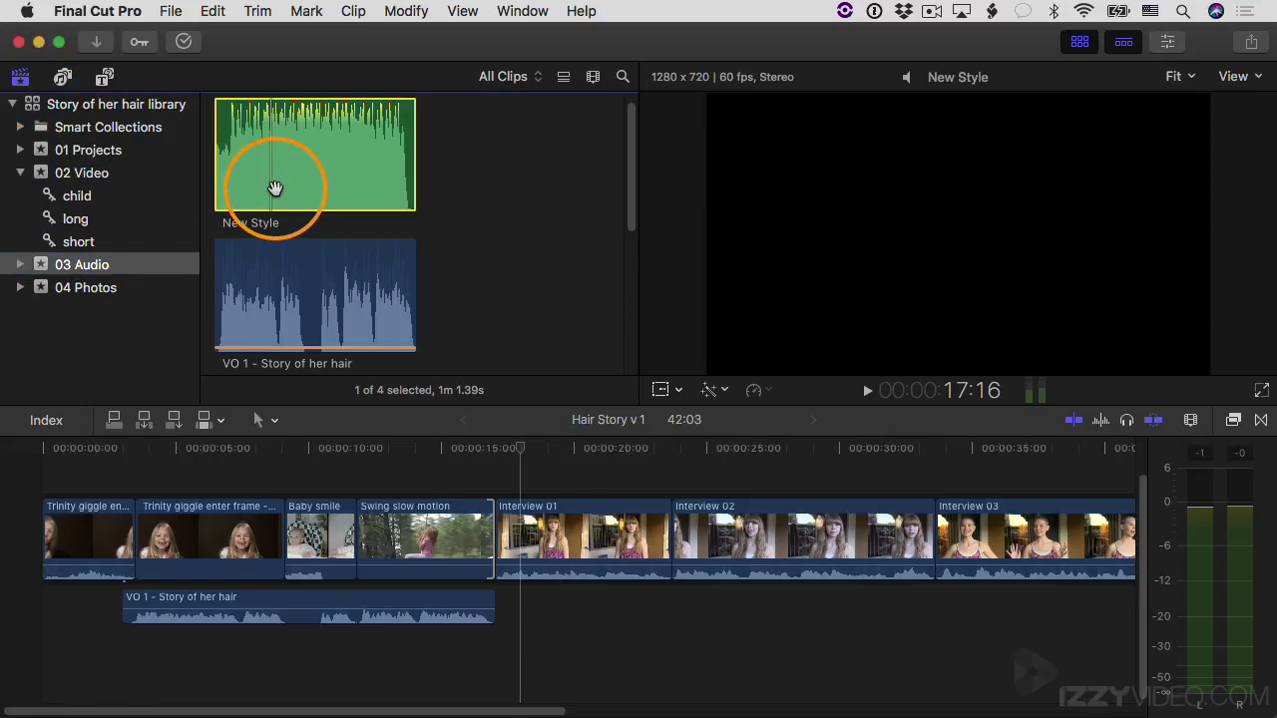
drag(274, 189, 215, 177)
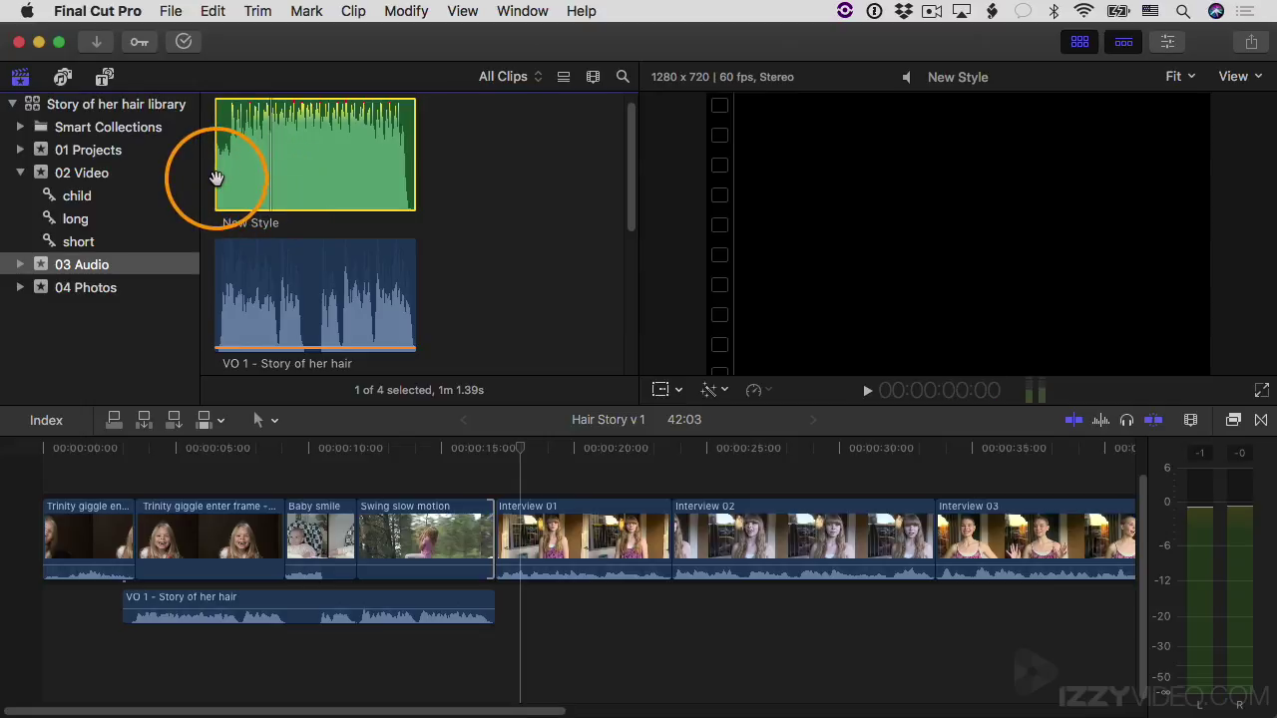
key(space)
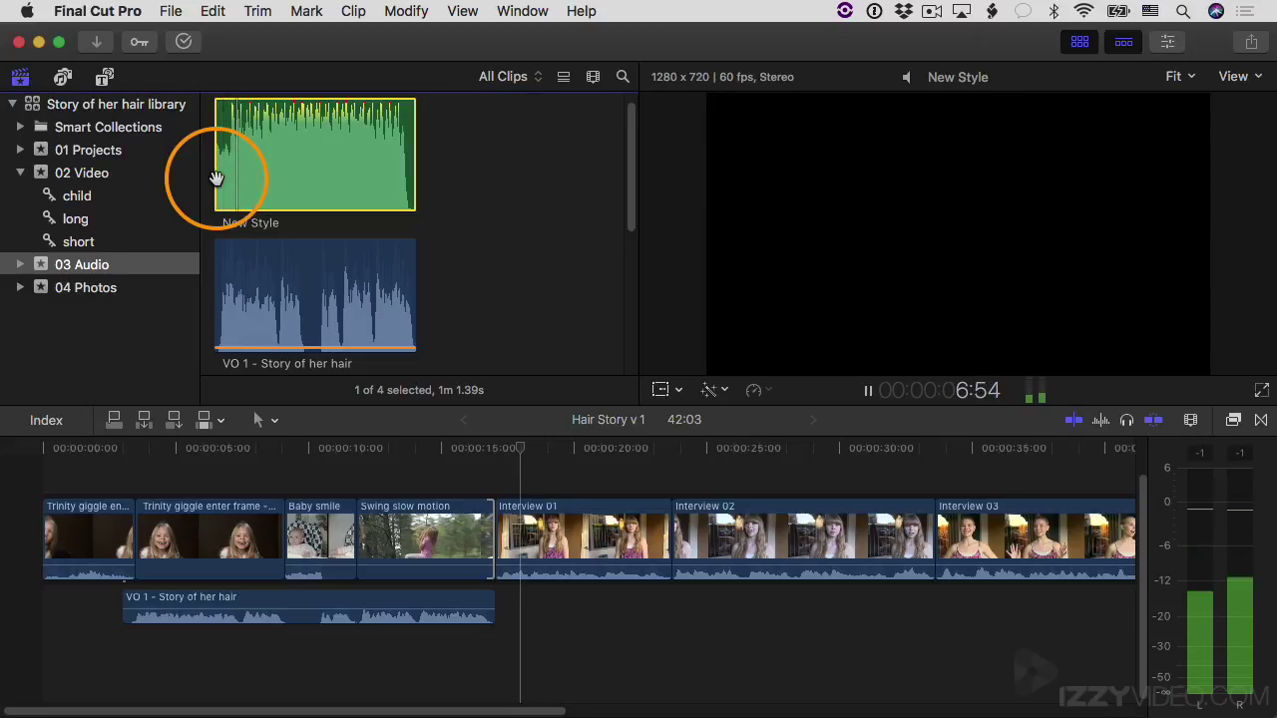
key(space)
- Connect the New Style music below the voice-over, starting at the beginning of Swing slow motion, and play back the mix
drag(256, 160, 333, 435)
drag(386, 616, 357, 655)
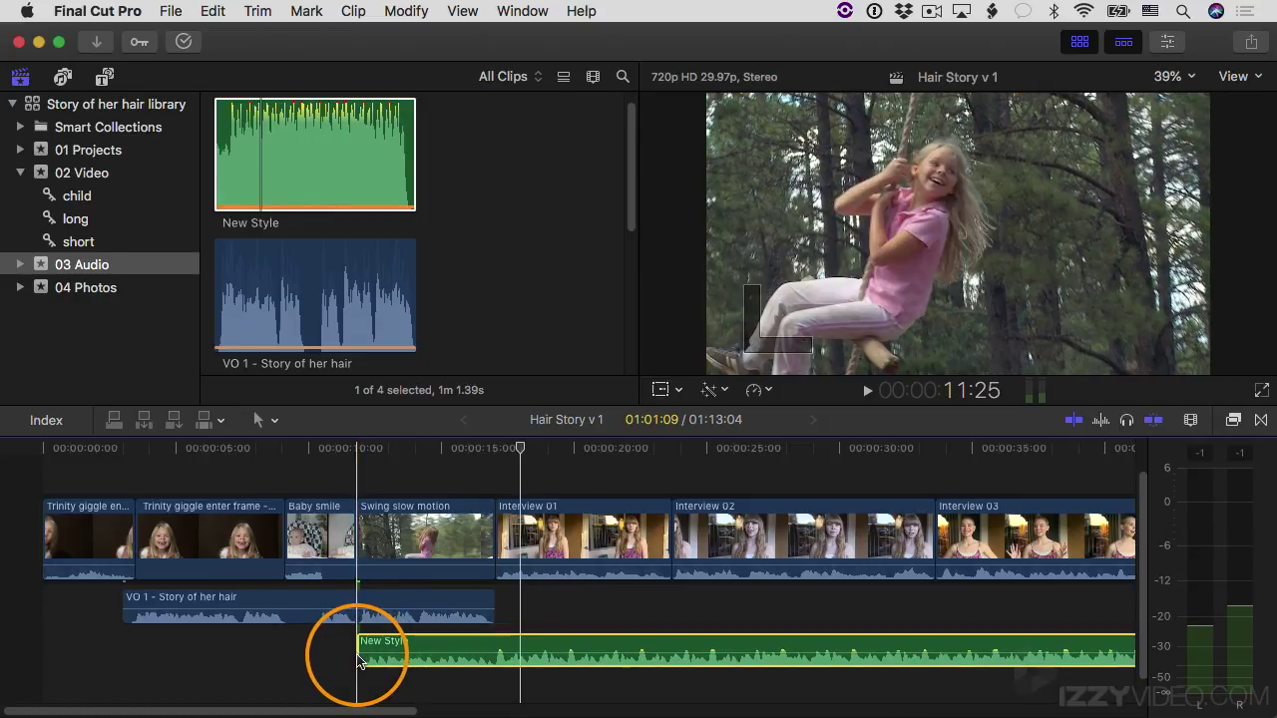
click(328, 648)
key(space)
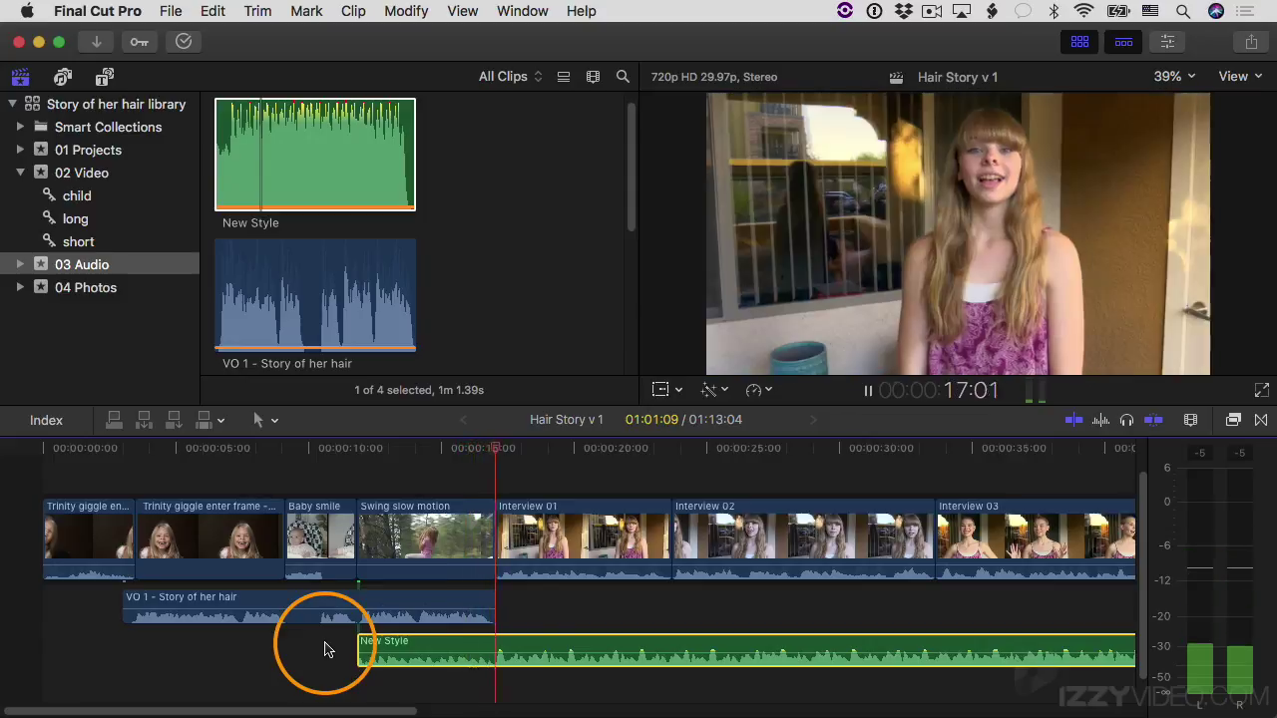
key(space)
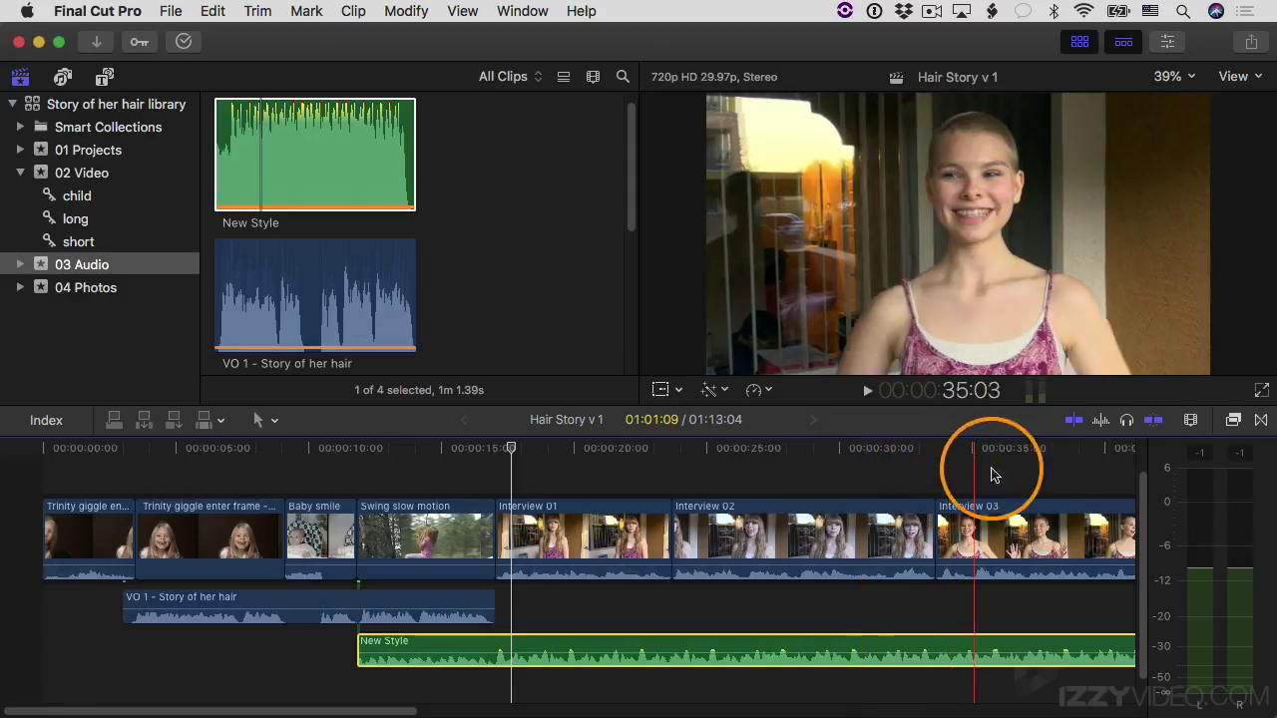
- Solo the New Style music and play it from Baby smile, adding eight markers on its main beats up to the end of Interview 02
click(1125, 422)
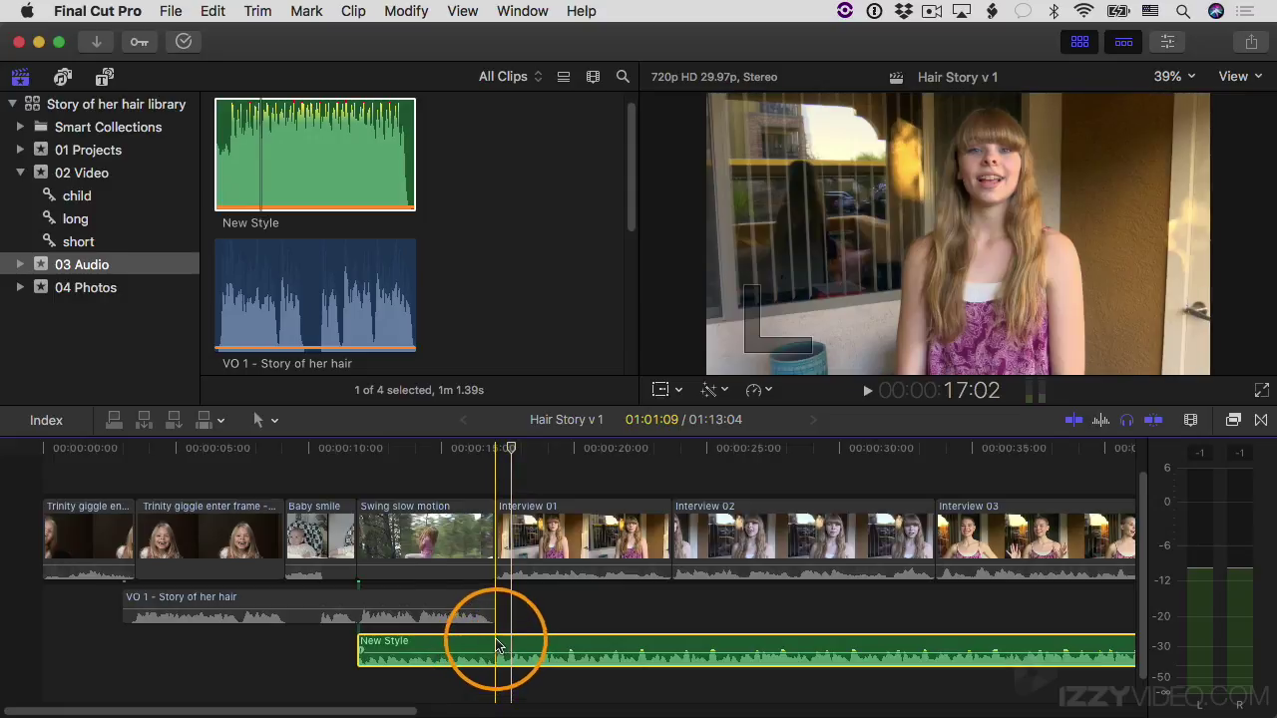
click(321, 451)
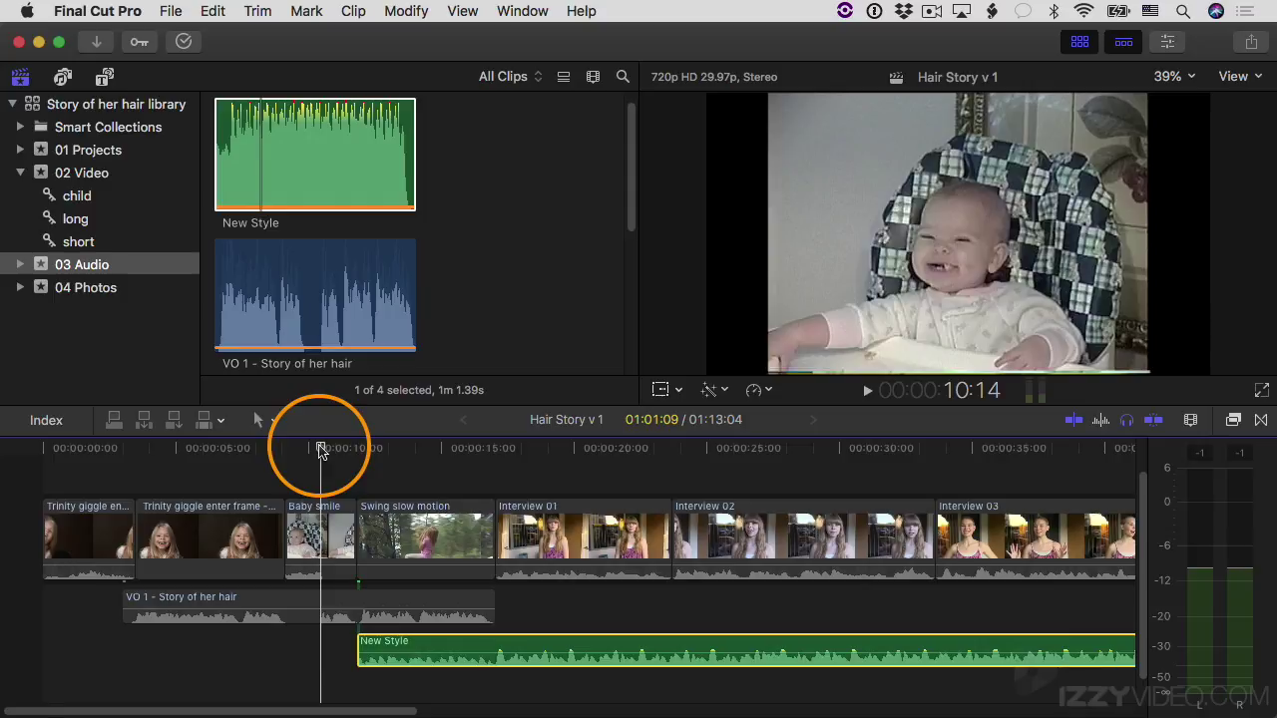
key(space)
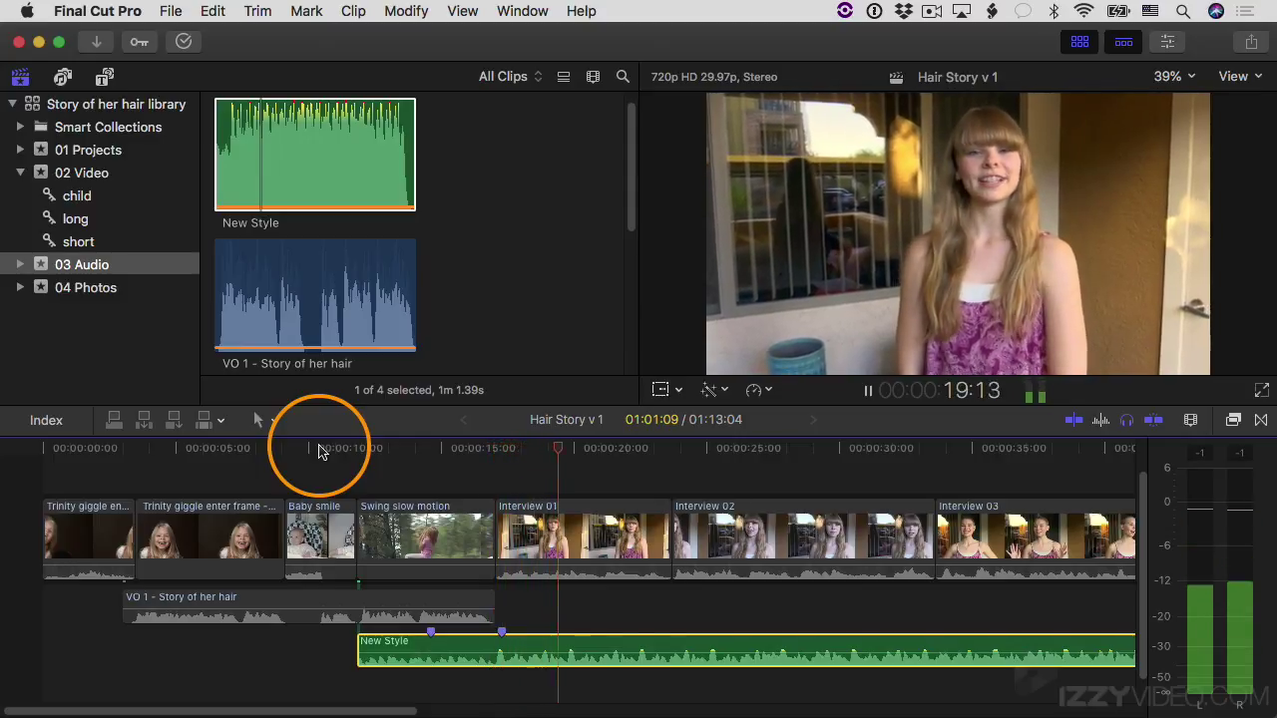
key(alt+k)
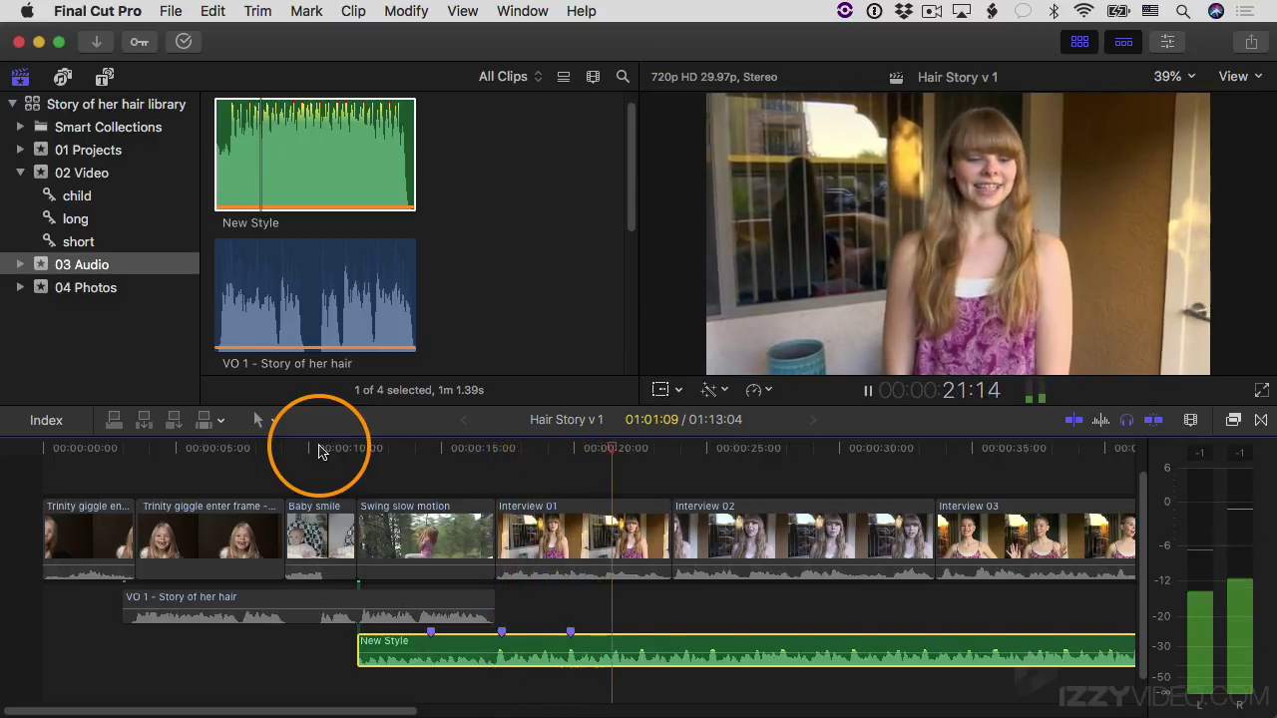
key(alt+k)
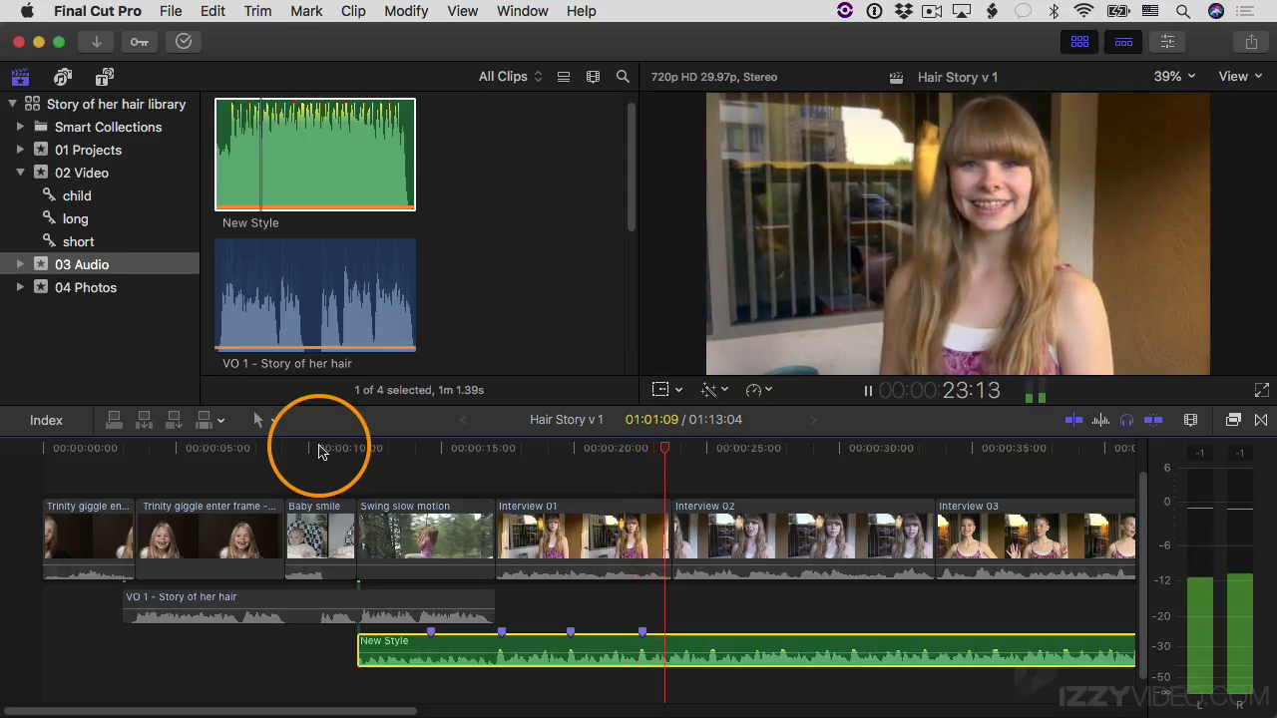
key(alt+k)
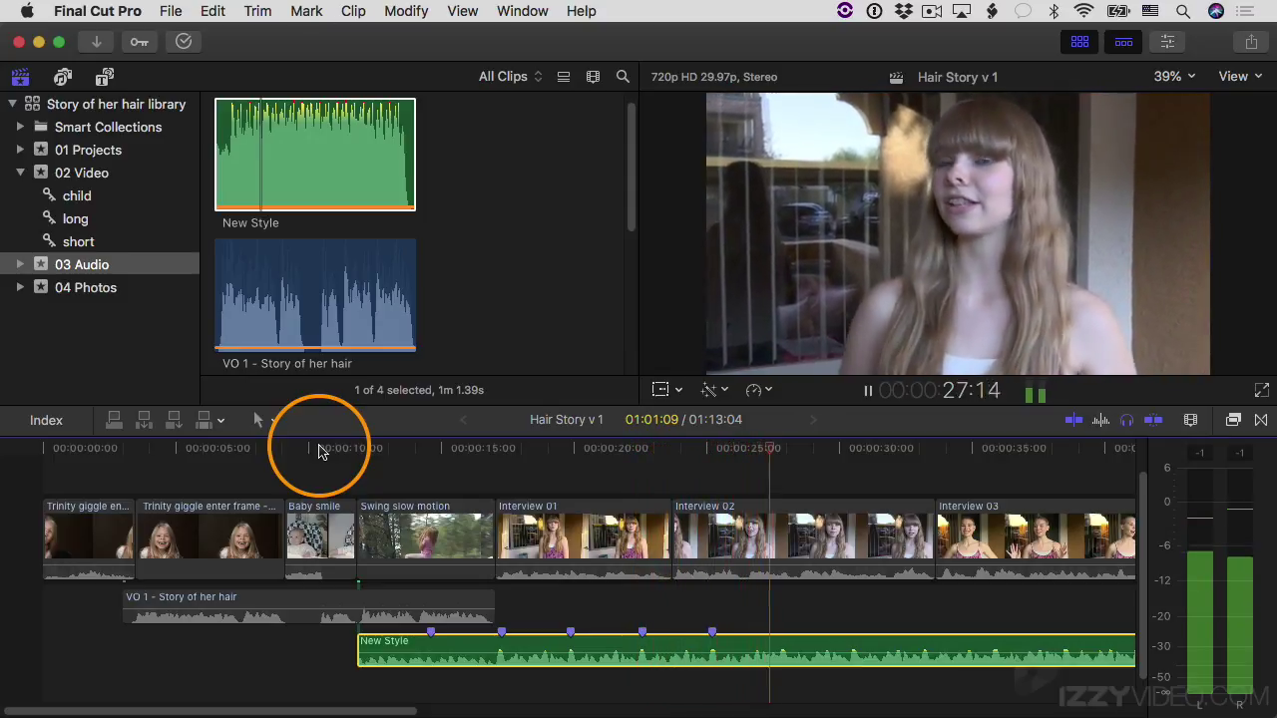
key(alt+k)
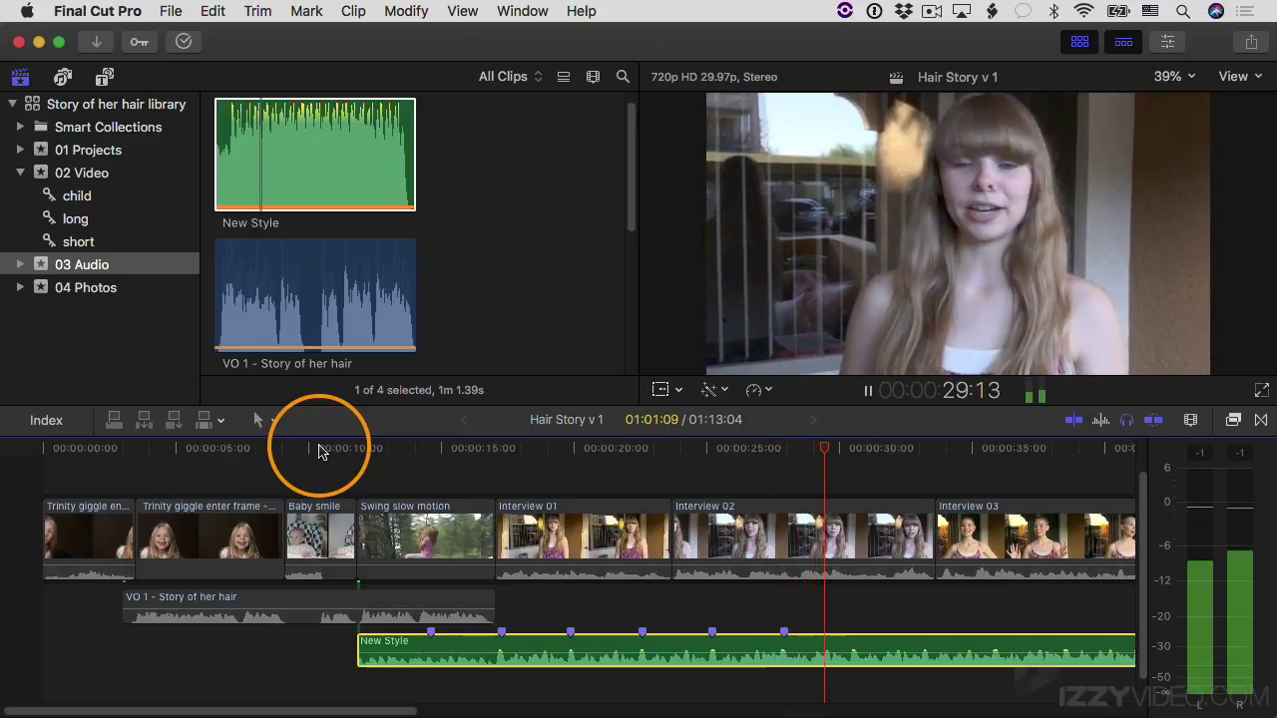
key(alt+k)
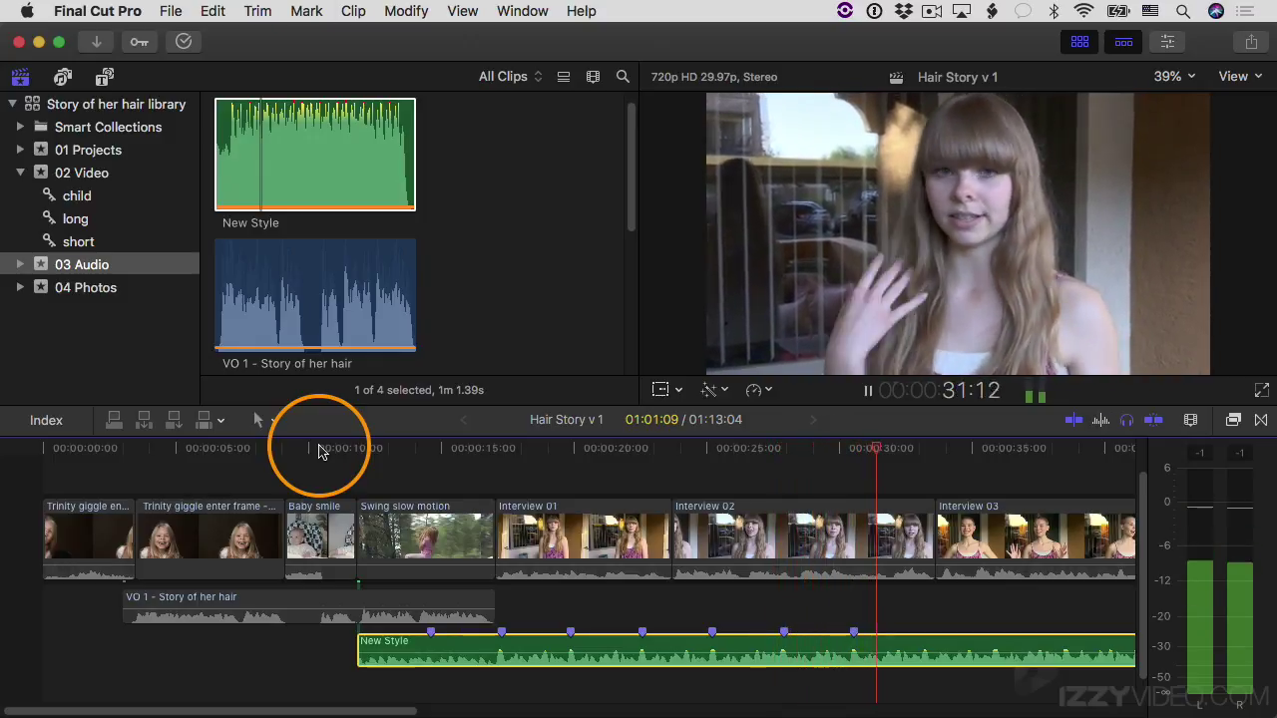
key(alt+k)
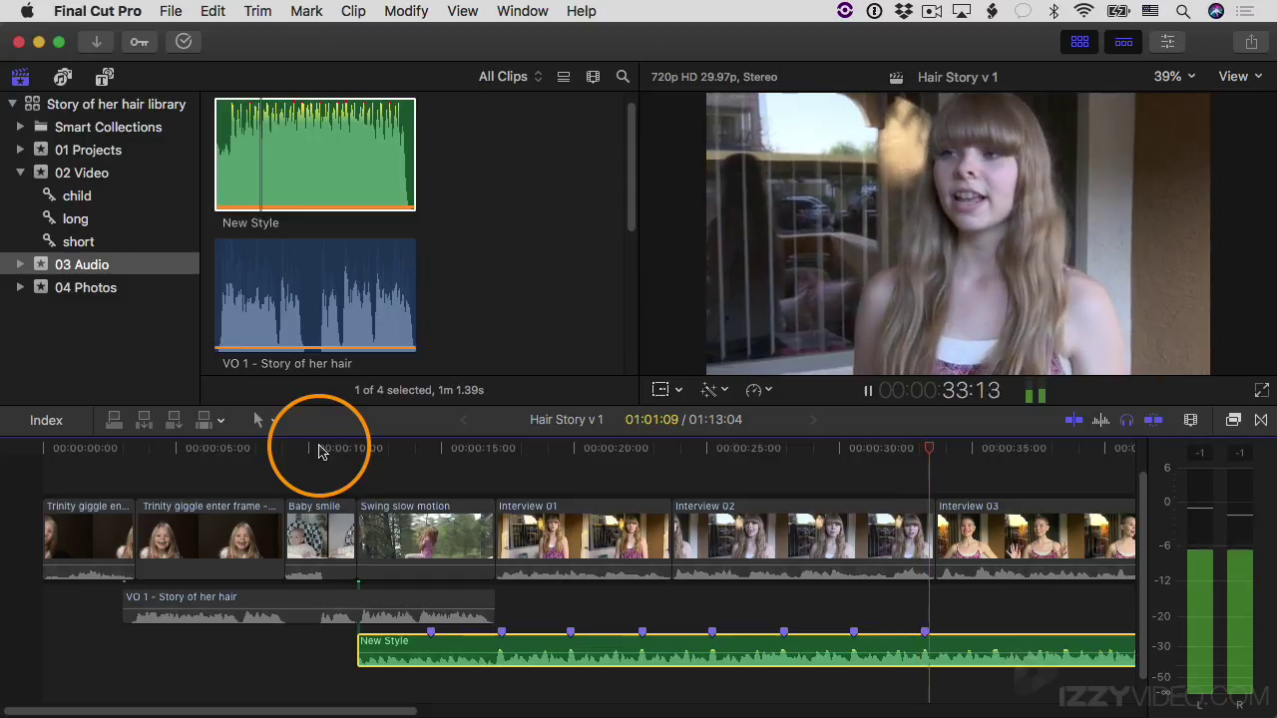
key(space)
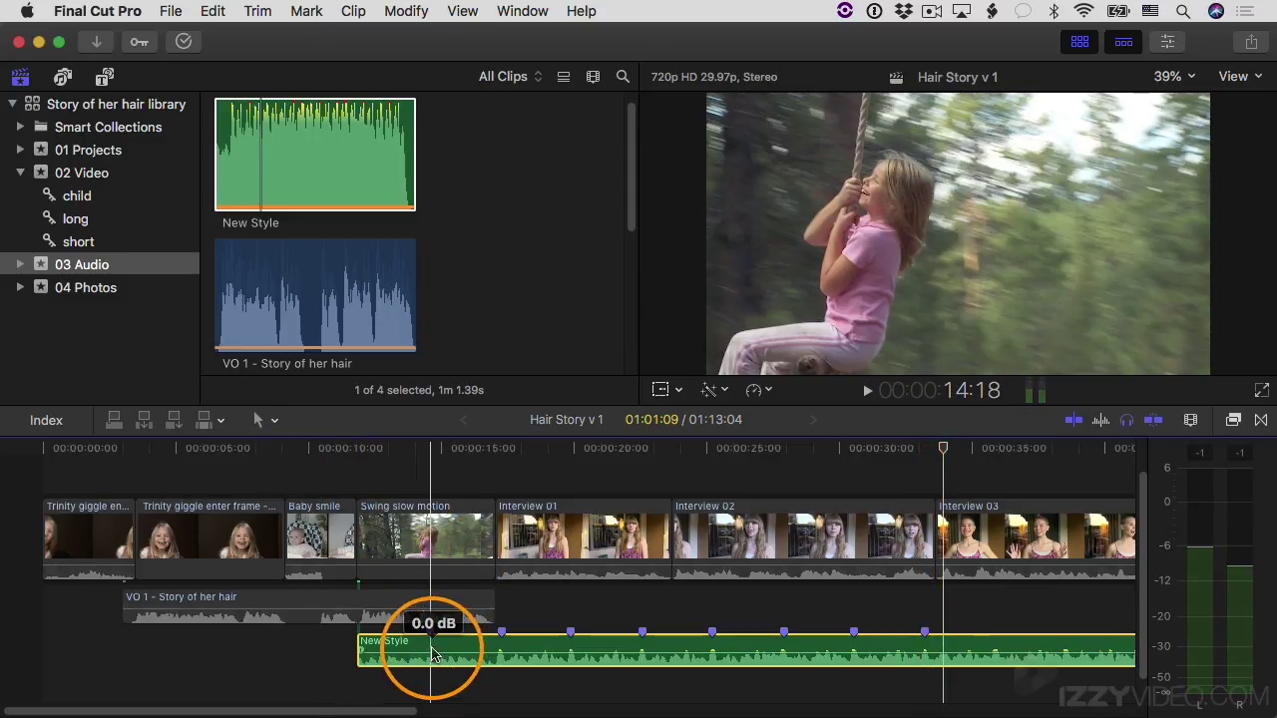
key(alt+k)
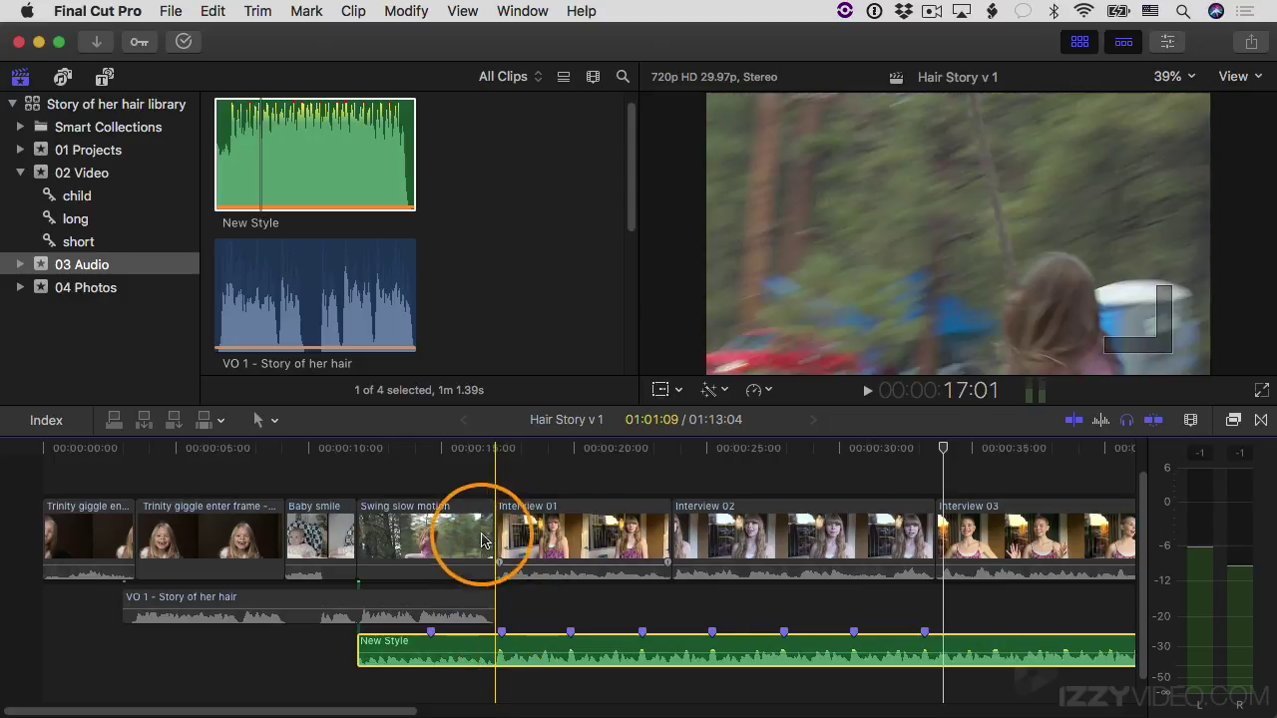
- Extend the end of Swing slow motion so the cut to Interview 01 lands on the second New Style marker
click(487, 524)
click(487, 523)
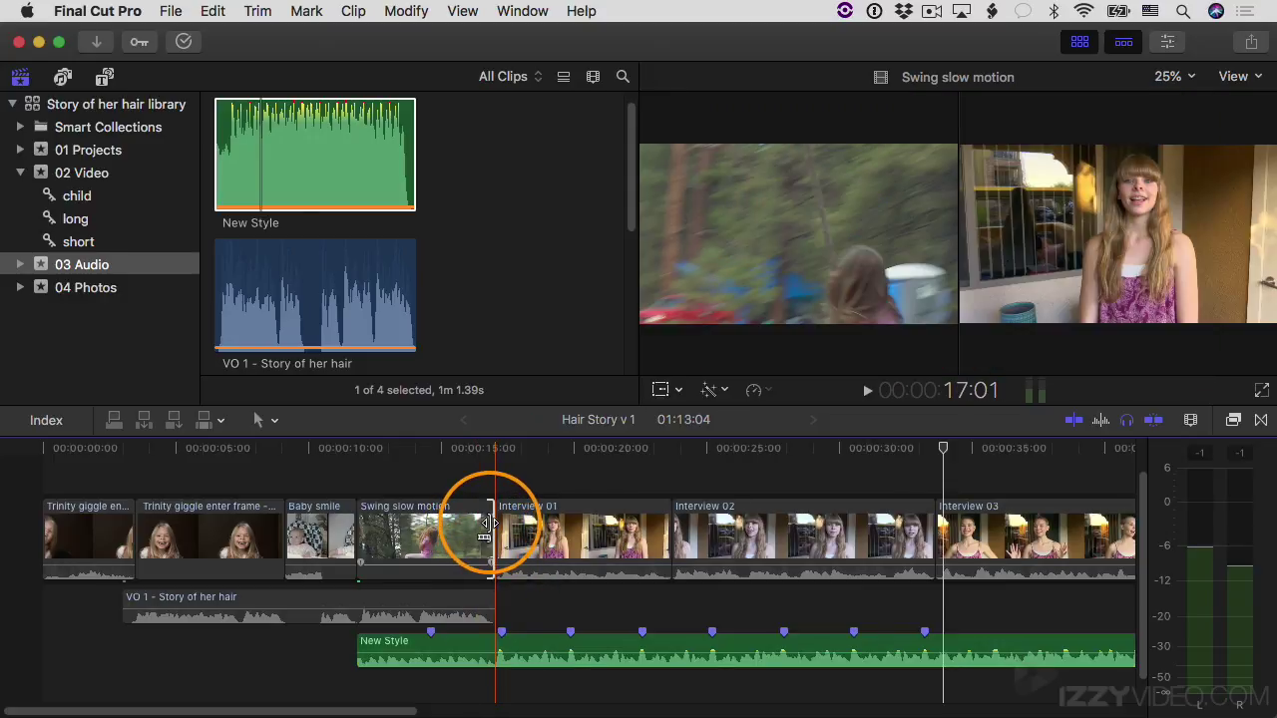
drag(487, 524, 489, 524)
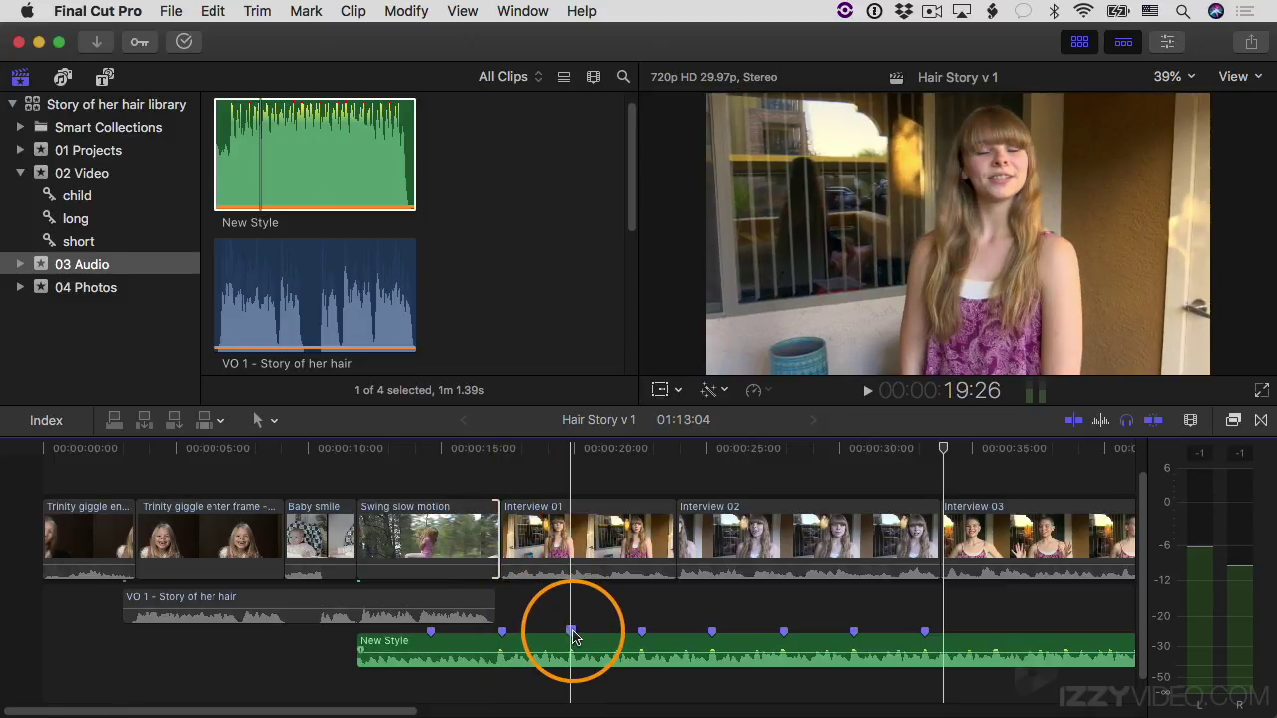
- Delete the third beat marker on New Style, undo the deletion, and return the playhead to the project start
right_click(572, 632)
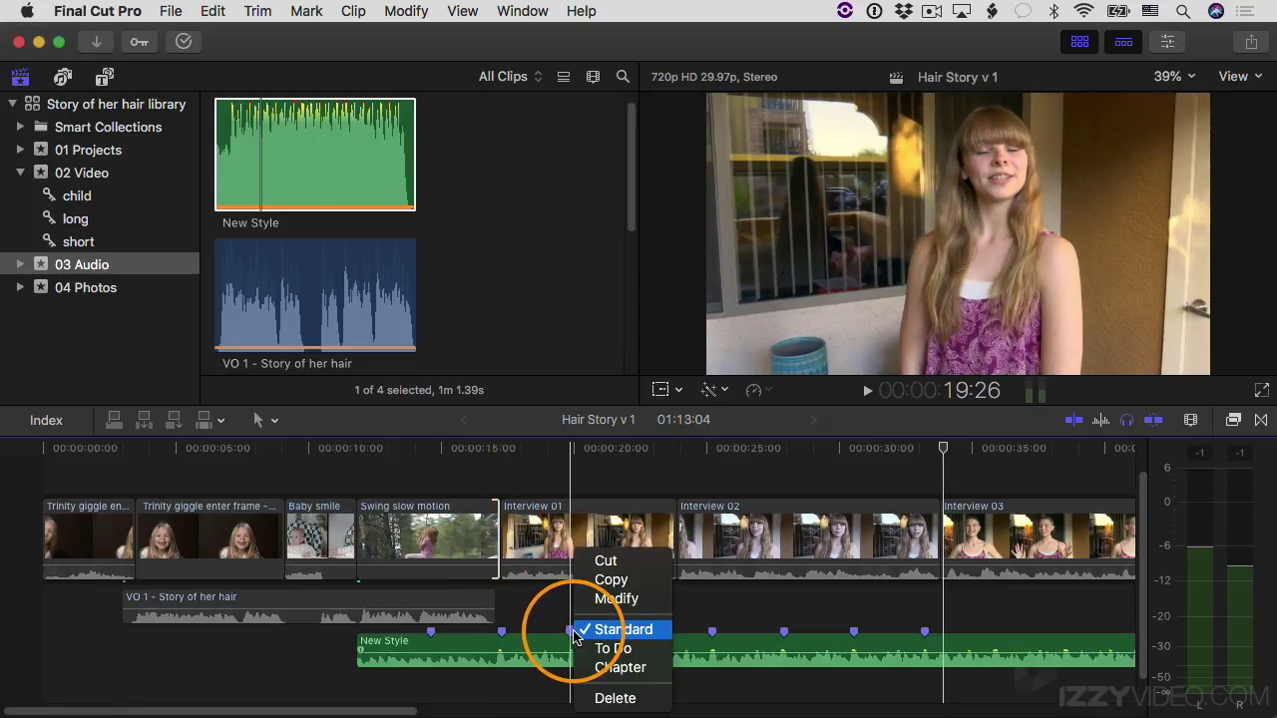
click(613, 699)
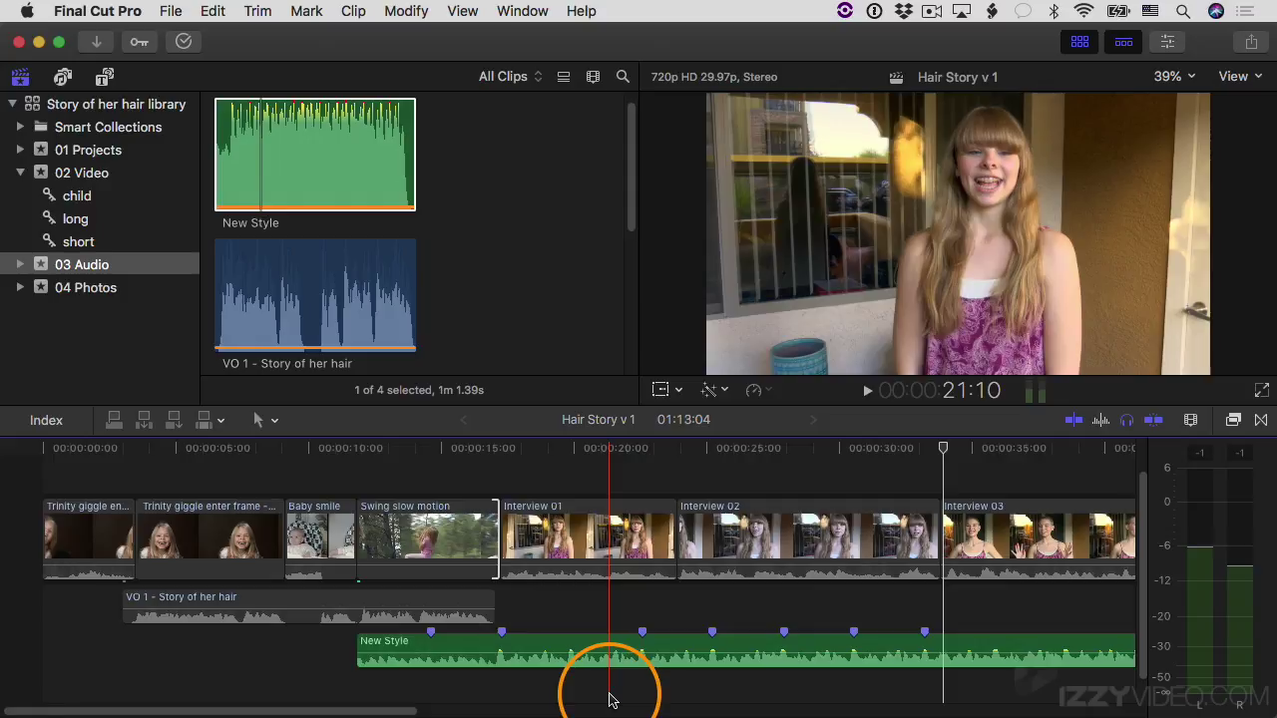
key(super+z)
key(Home)
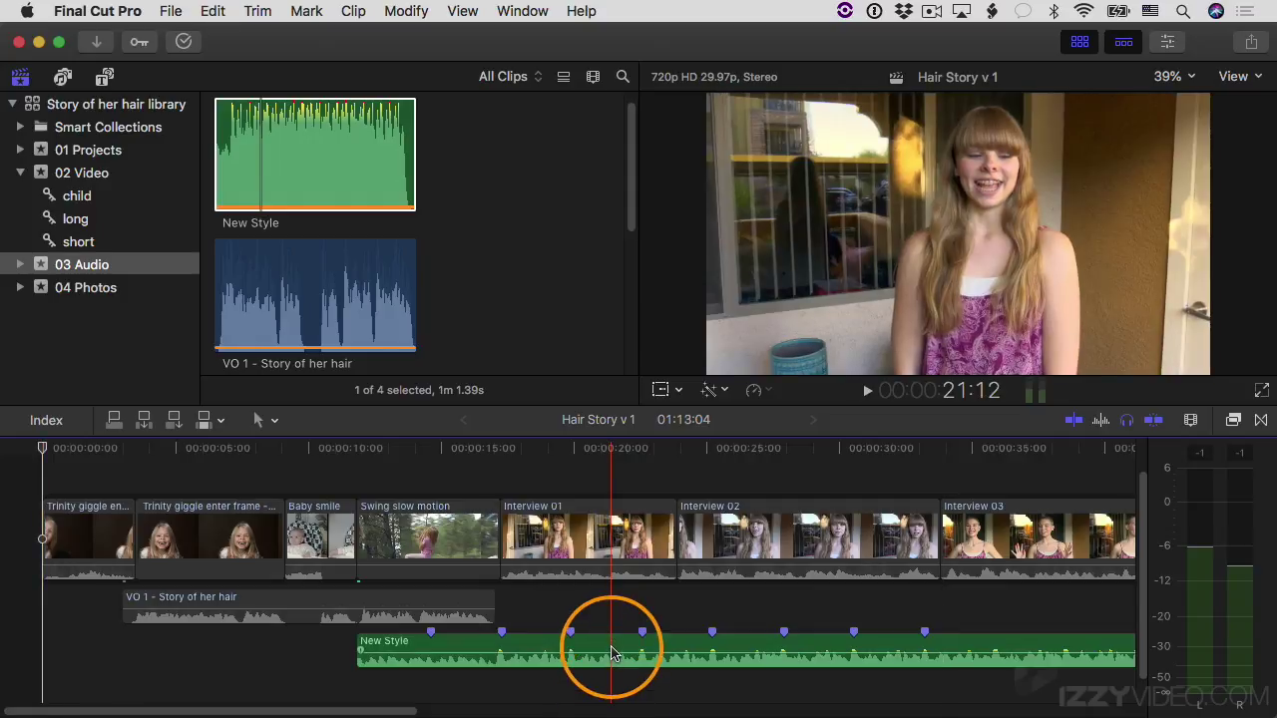
- Delete all markers in the New Style clip at once and undo the deletion
click(612, 650)
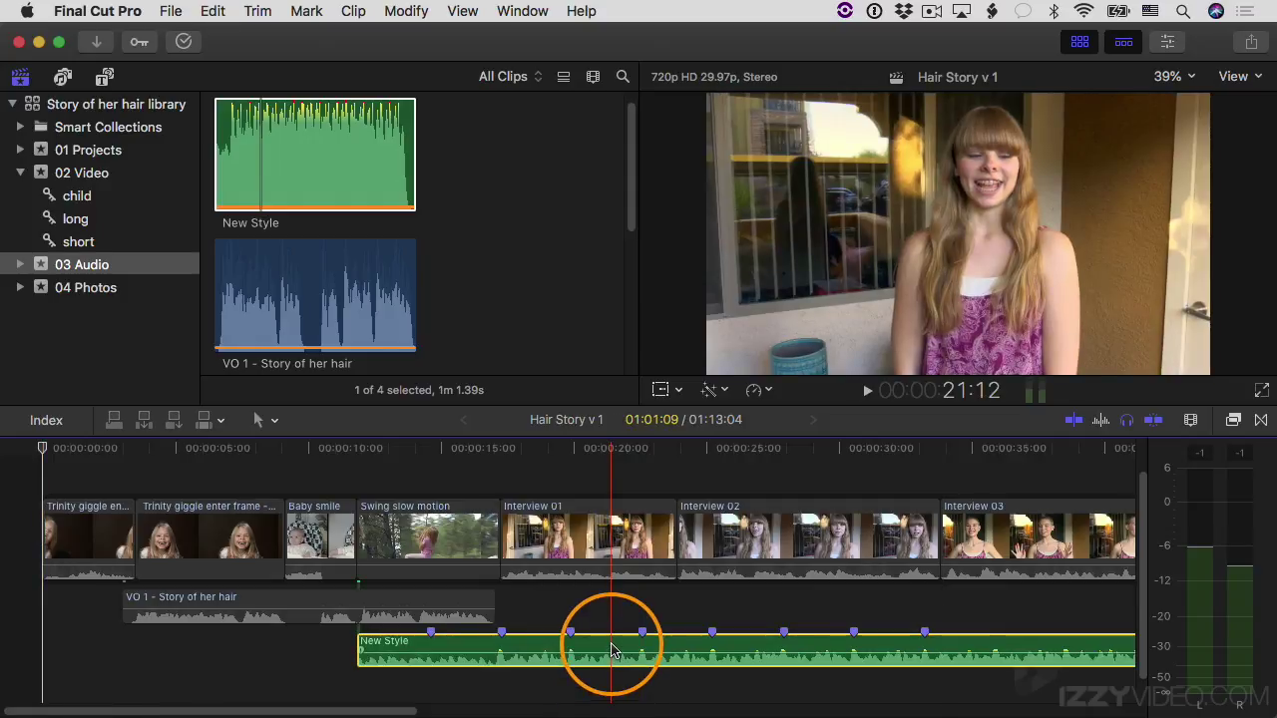
click(304, 11)
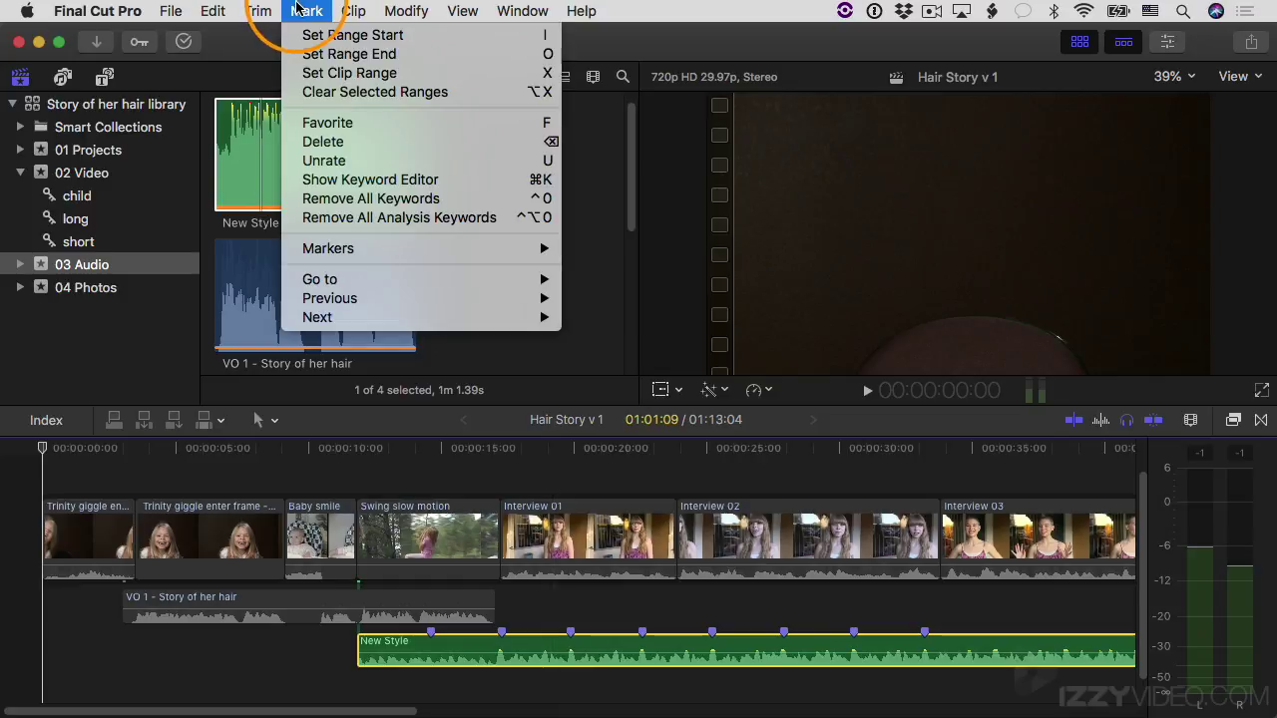
mouse_move(535, 248)
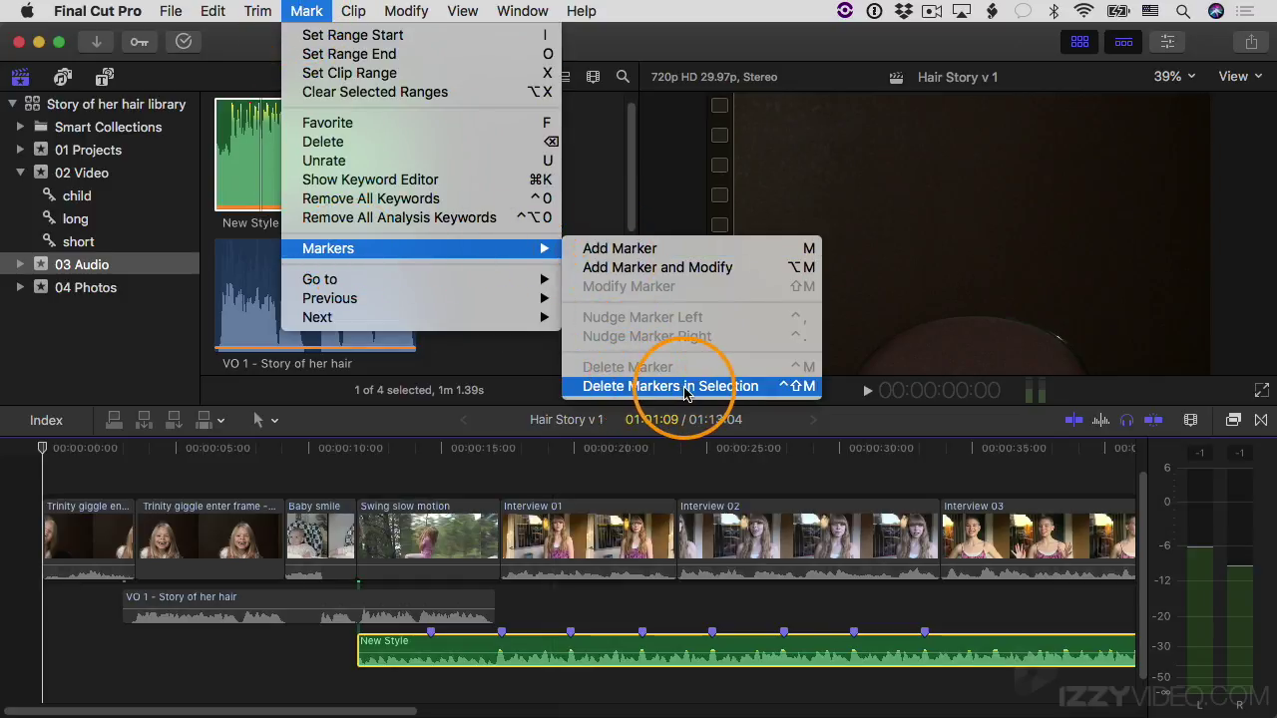
click(636, 386)
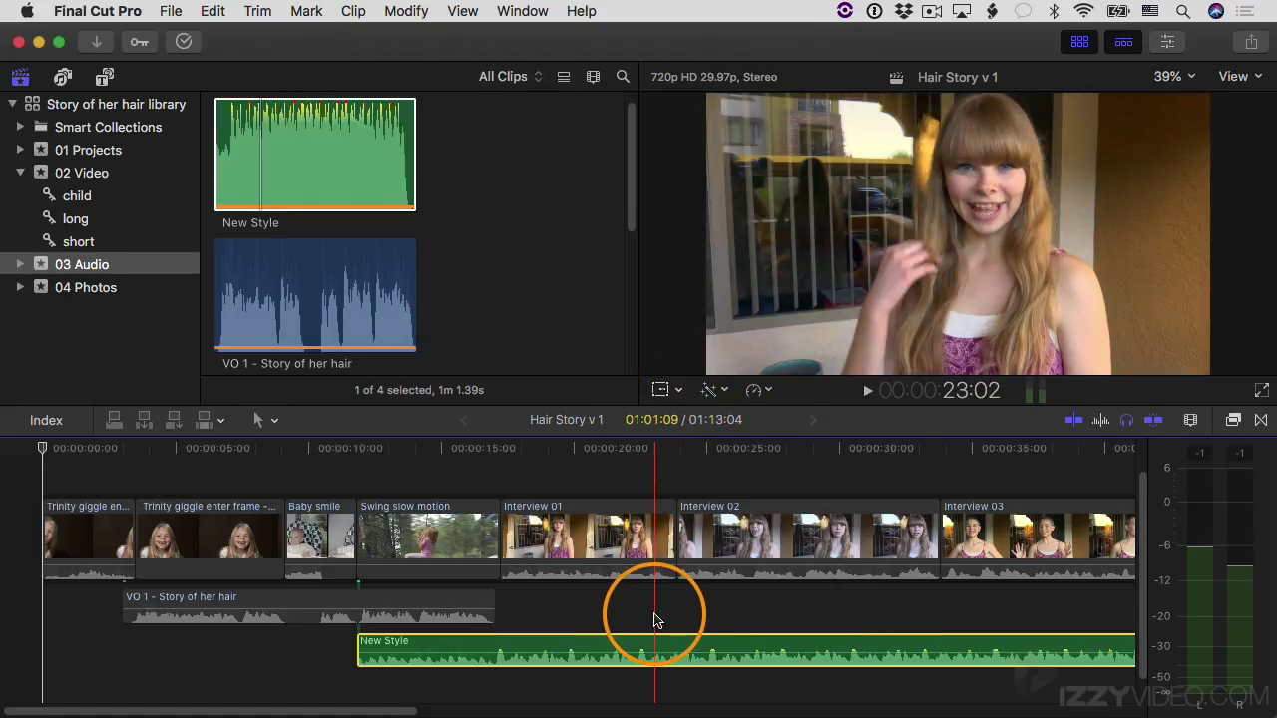
key(super+z)
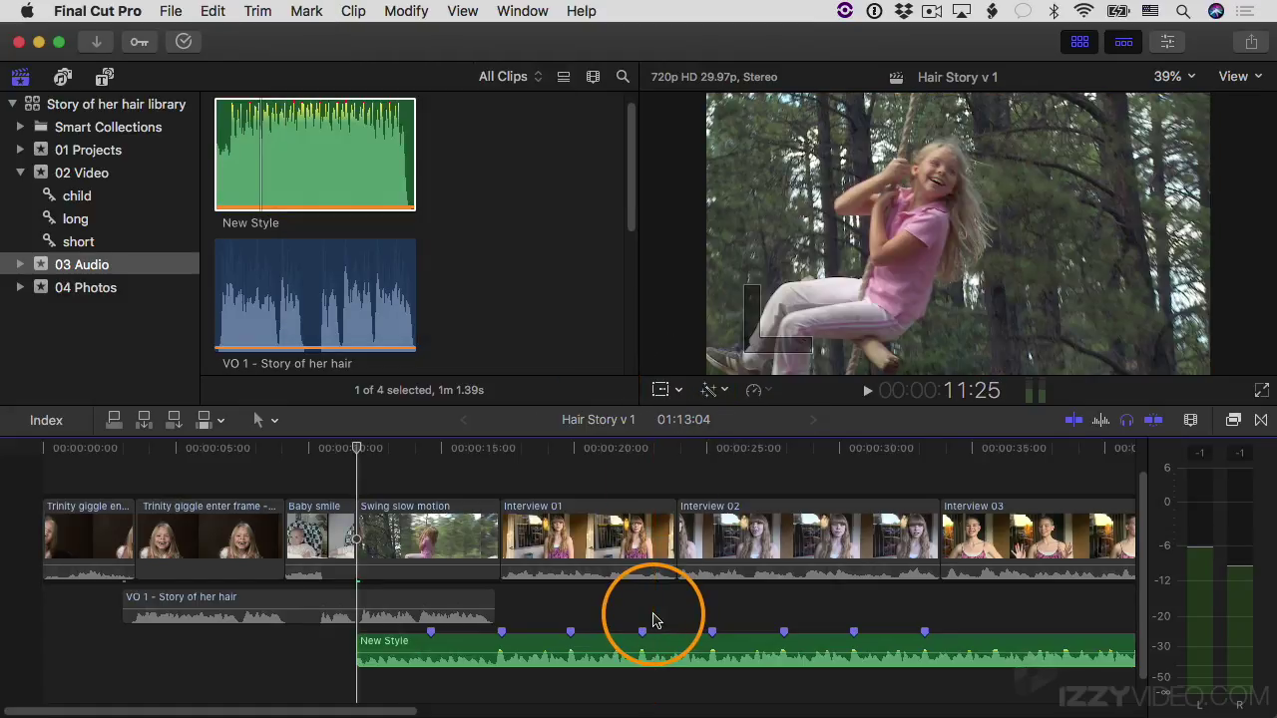
- Turn off soloing for New Style and play the full mix from Baby smile into the start of Interview 01
click(650, 638)
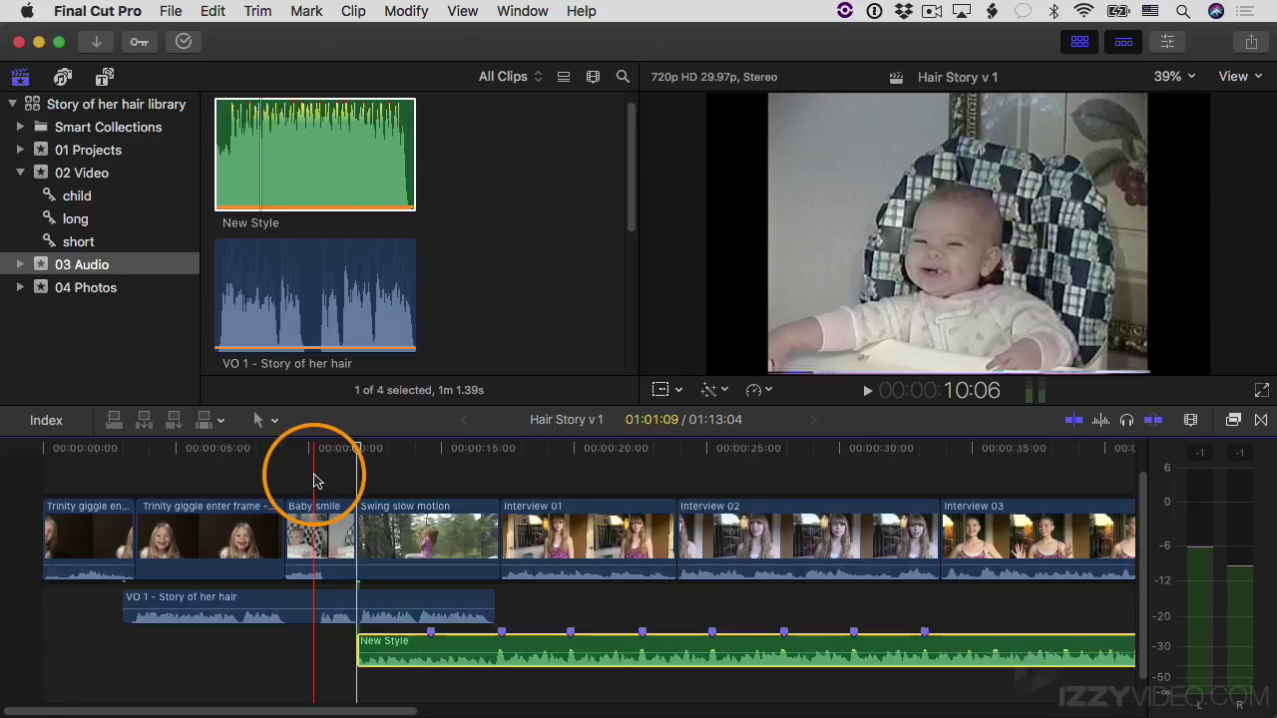
key(space)
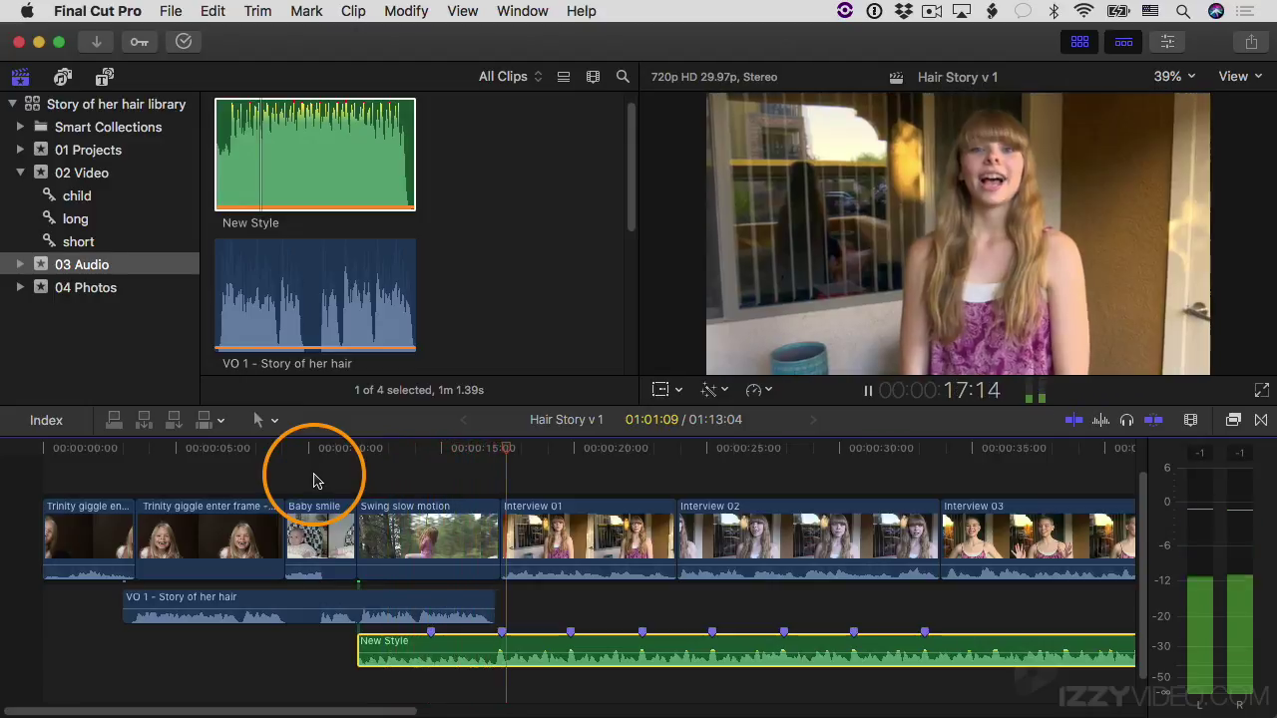
key(space)
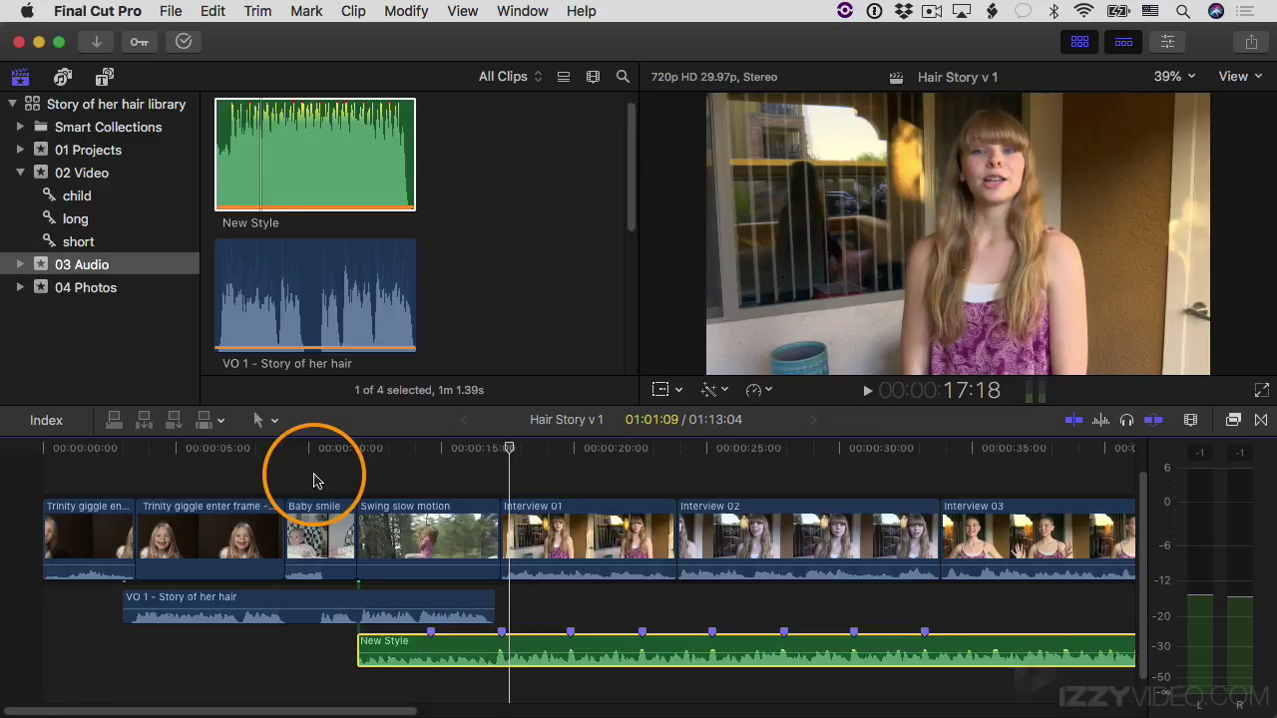
- Play the VO 1 - Story of her hair voice-over soloed over Swing slow motion to check its level on the audio meters
drag(313, 481, 367, 454)
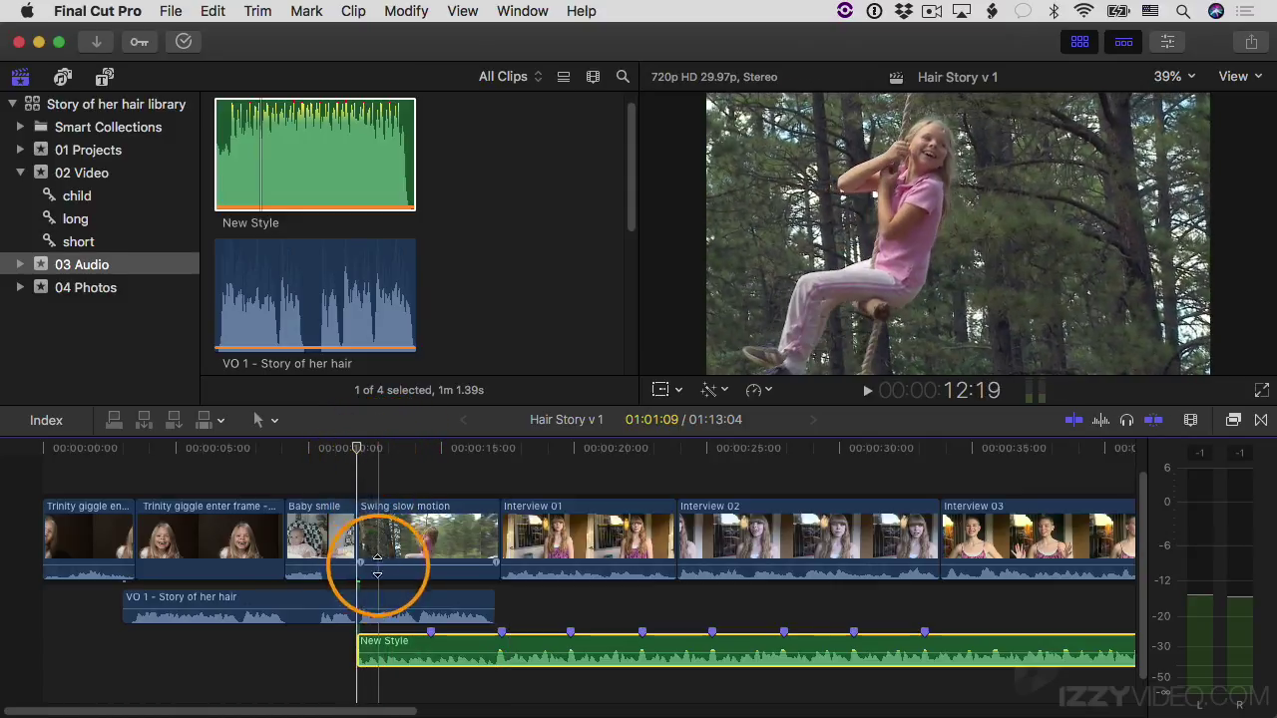
click(387, 605)
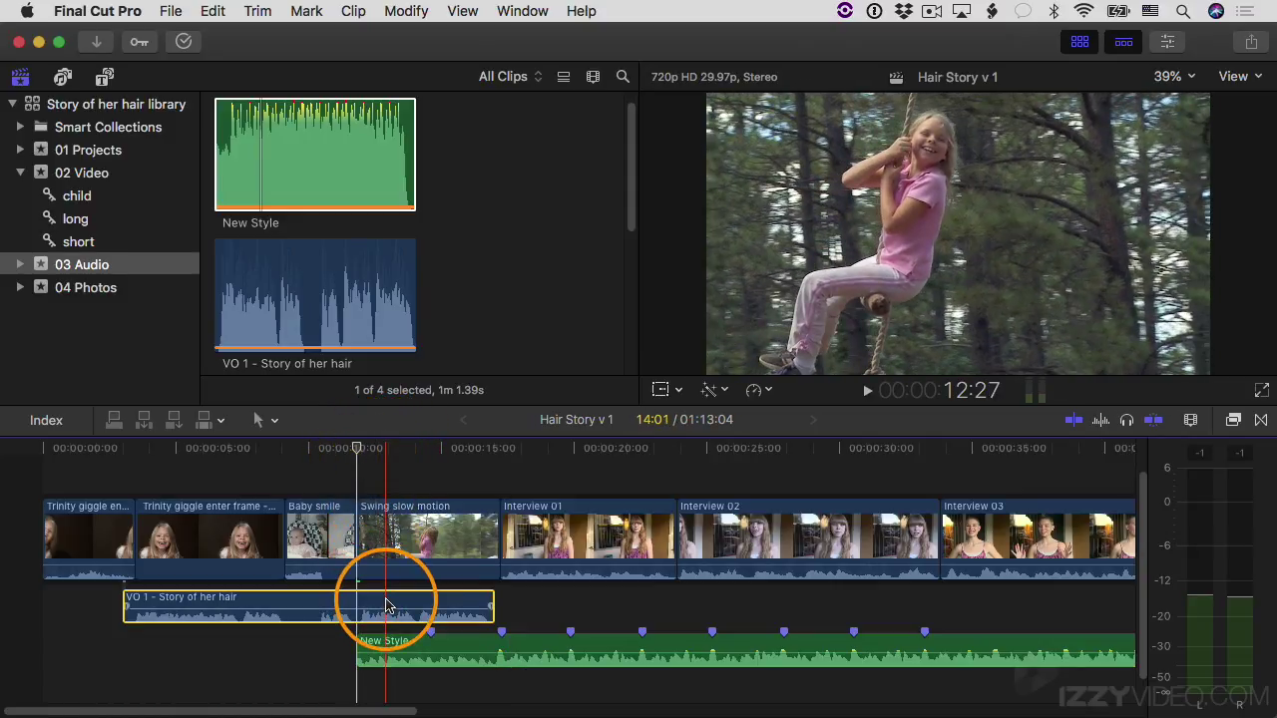
click(1128, 423)
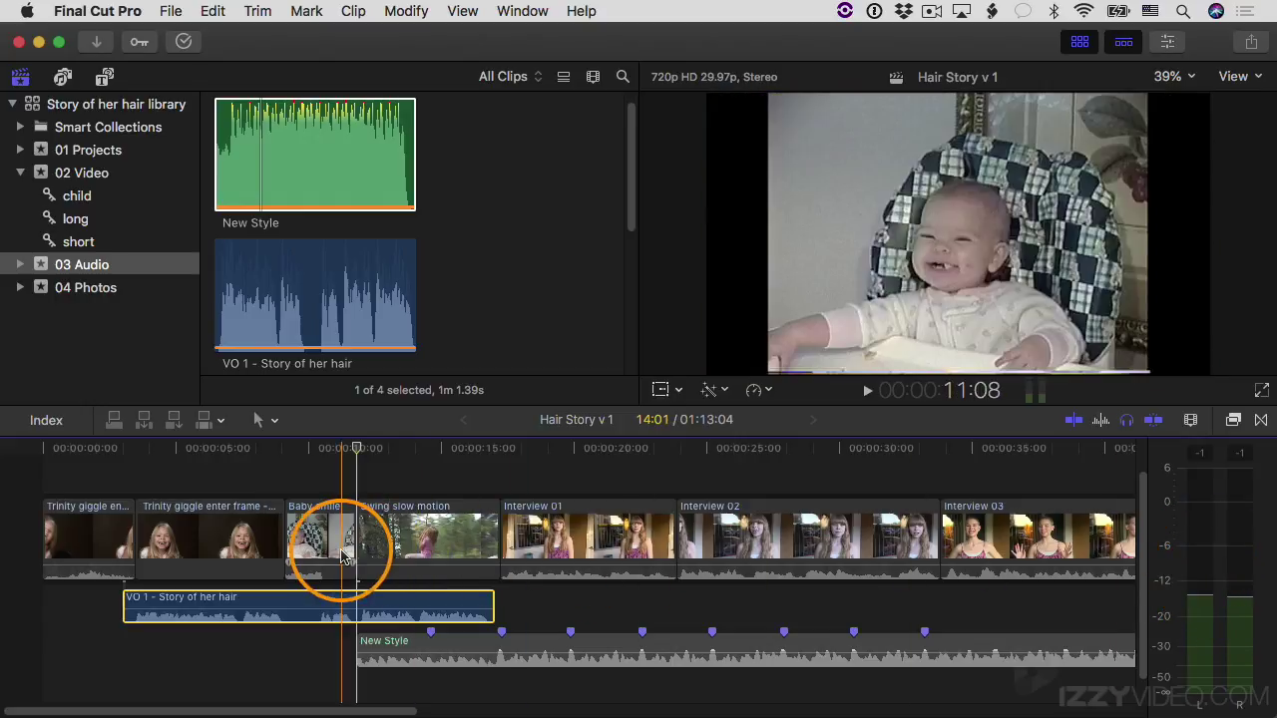
key(space)
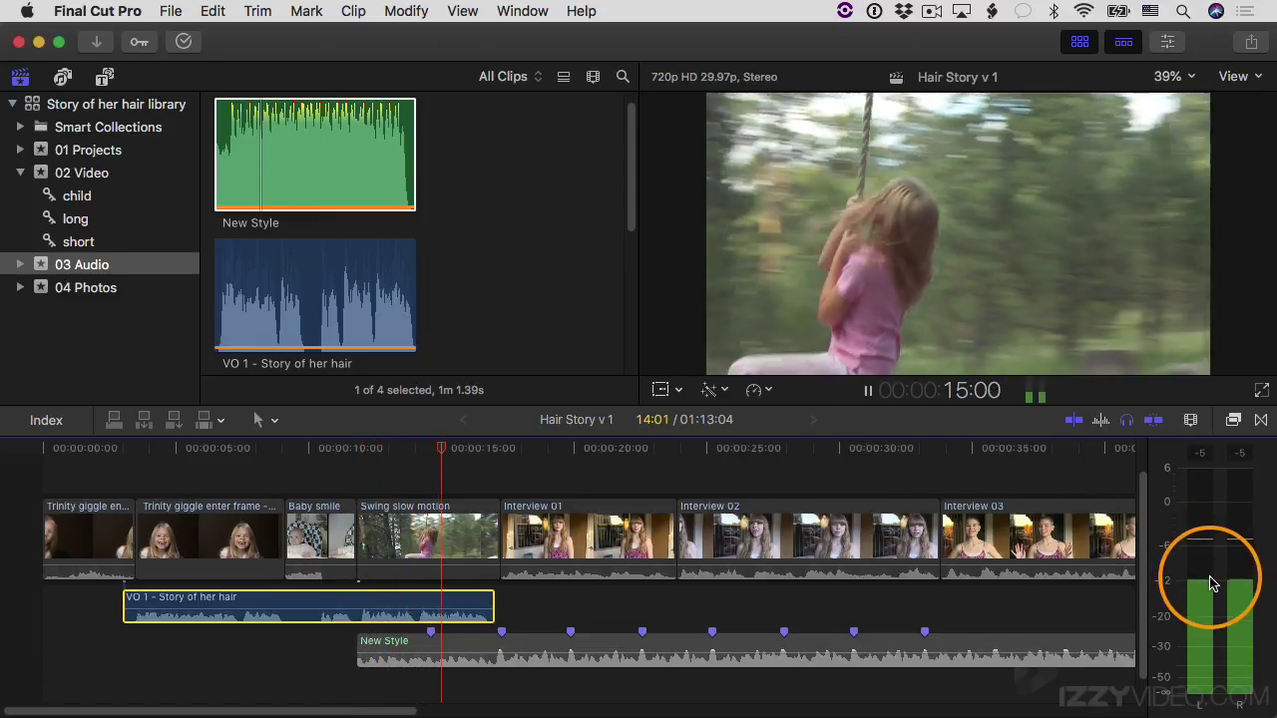
key(space)
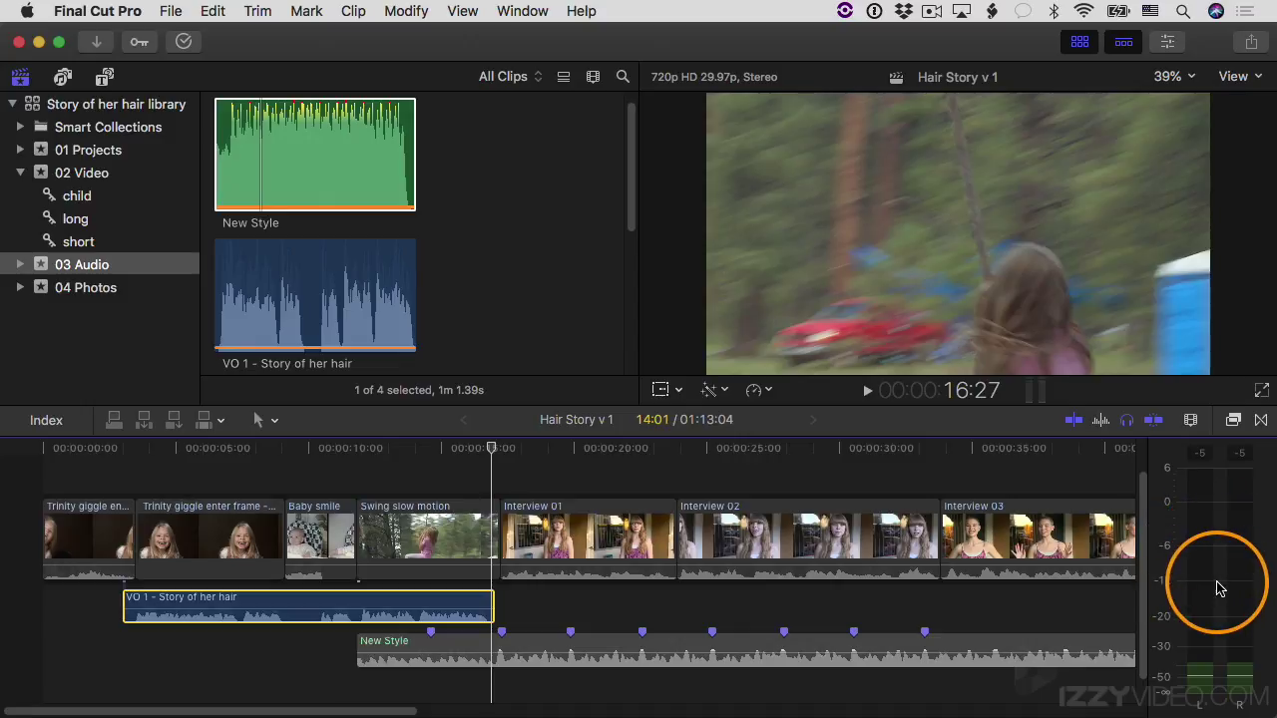
click(1128, 423)
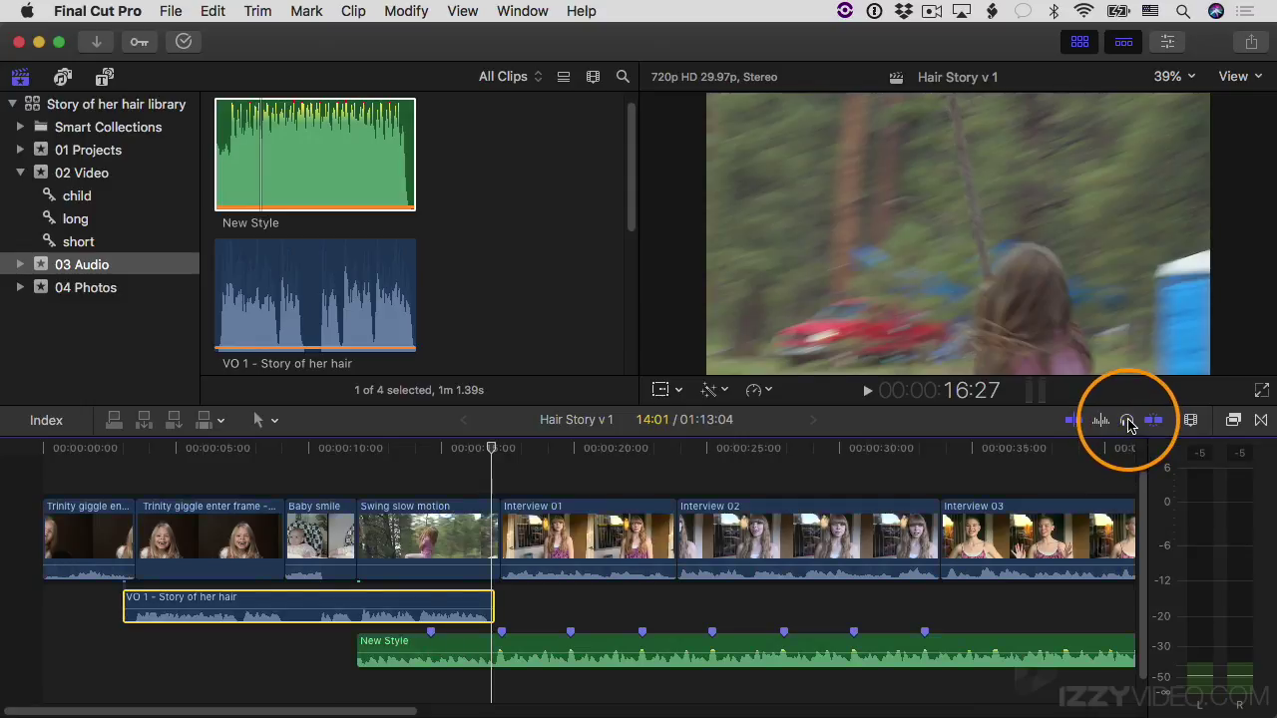
- Play the New Style music soloed over Swing slow motion to compare its level on the audio meters
click(504, 643)
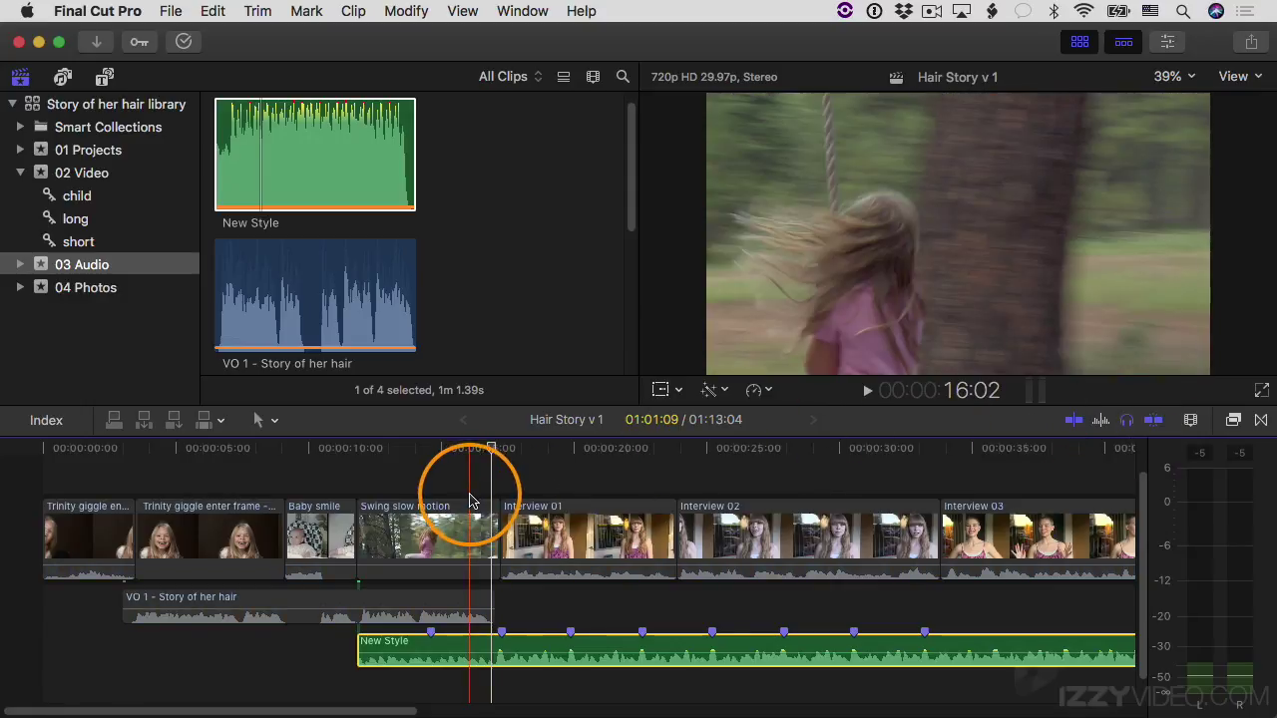
click(349, 488)
key(space)
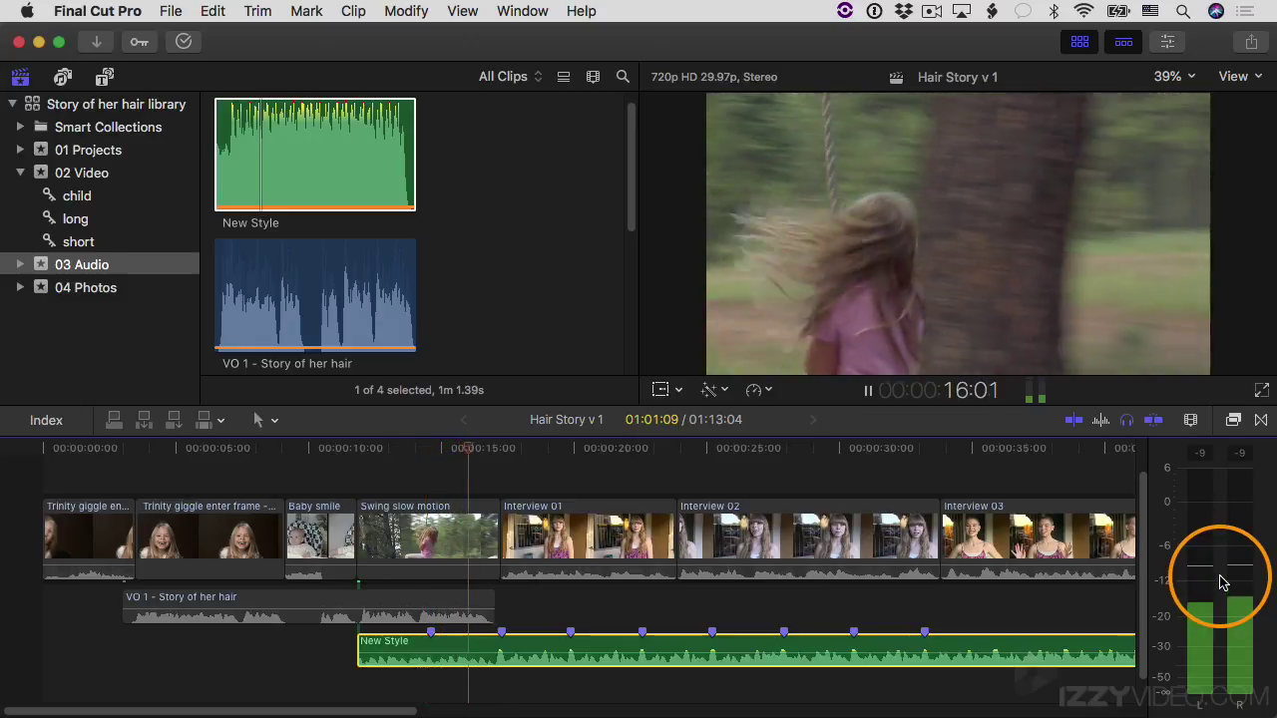
key(space)
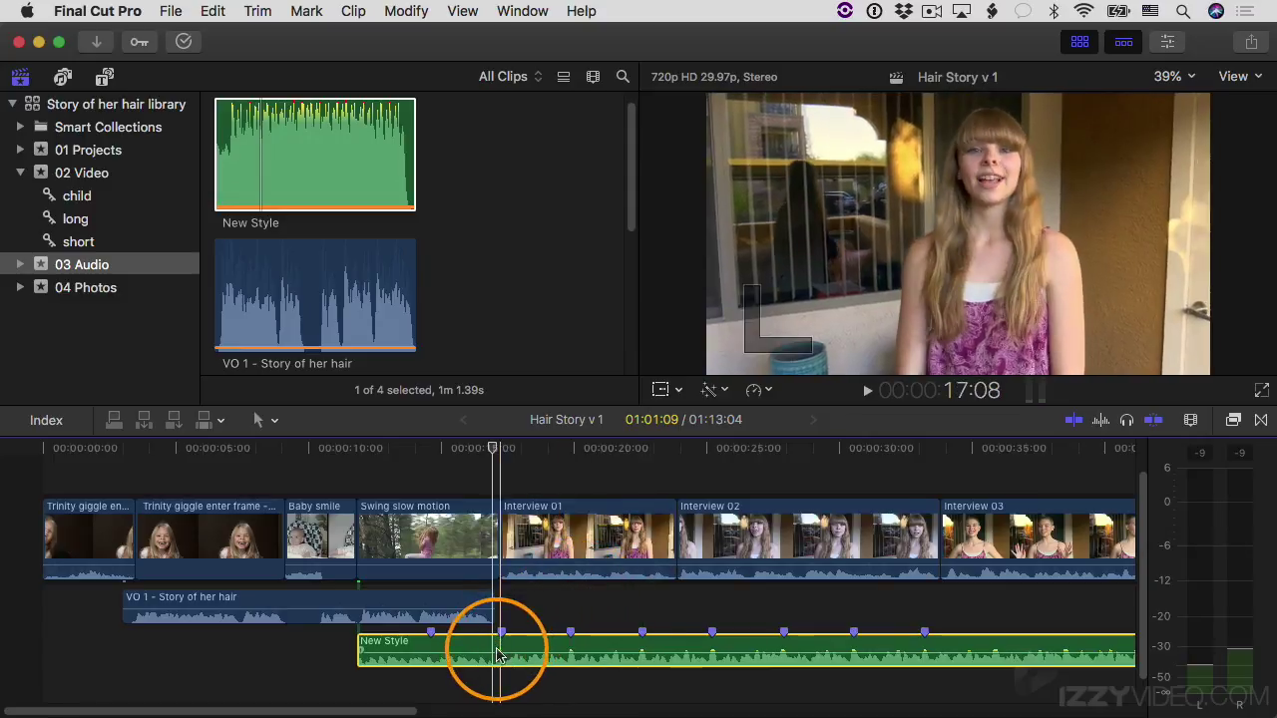
- Lower the volume of the New Style clip in the timeline to -15.0 dB
mouse_move(496, 644)
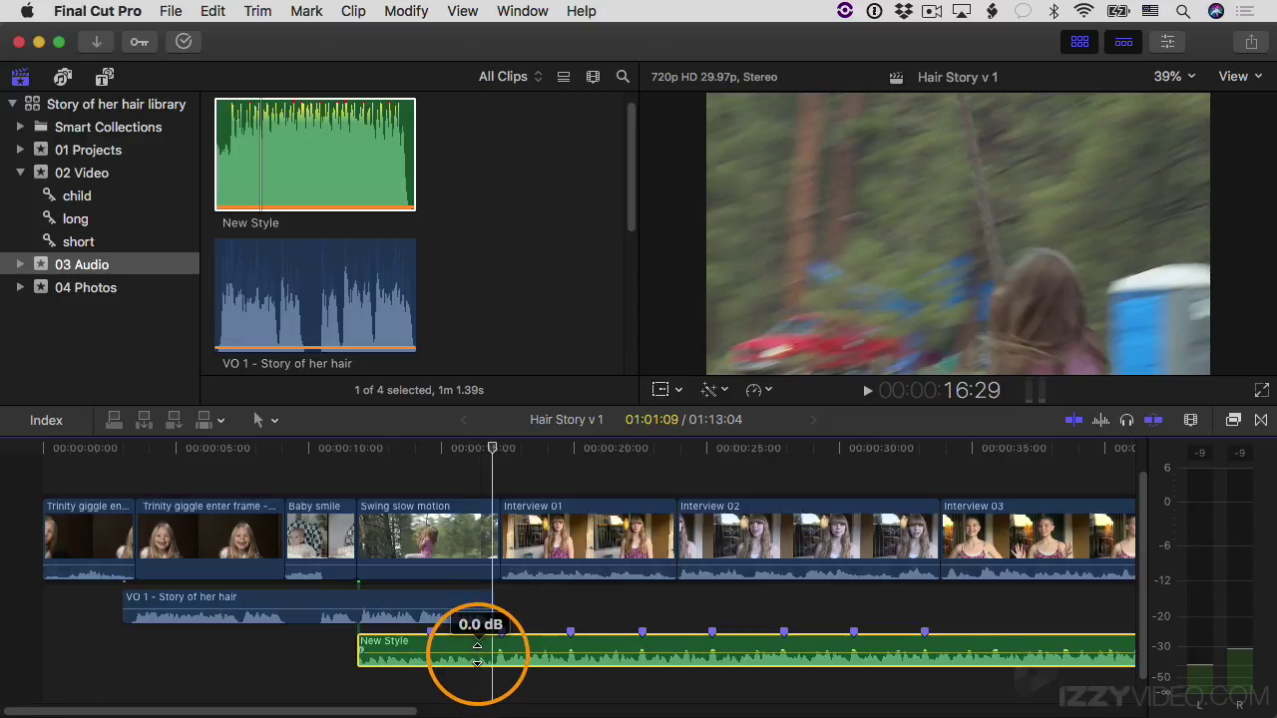
drag(477, 646, 474, 646)
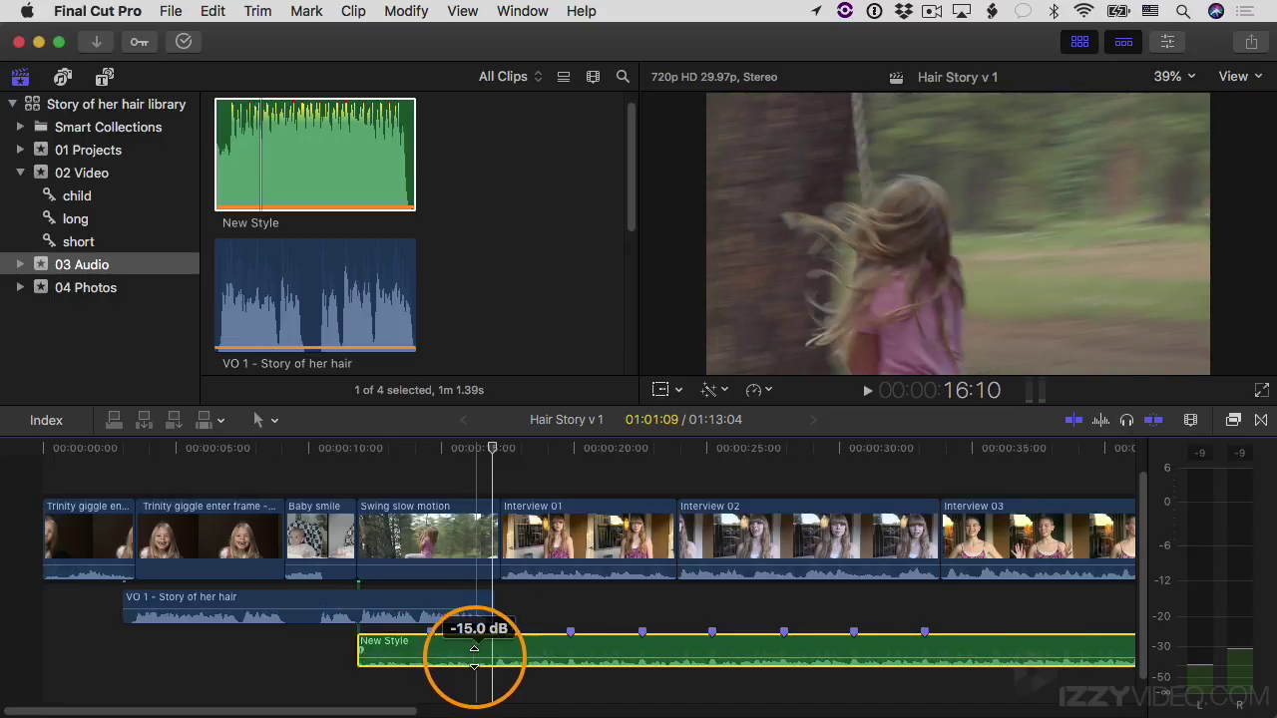
- Play the mix over Swing slow motion to check the lowered New Style music against the voice-over
key(space)
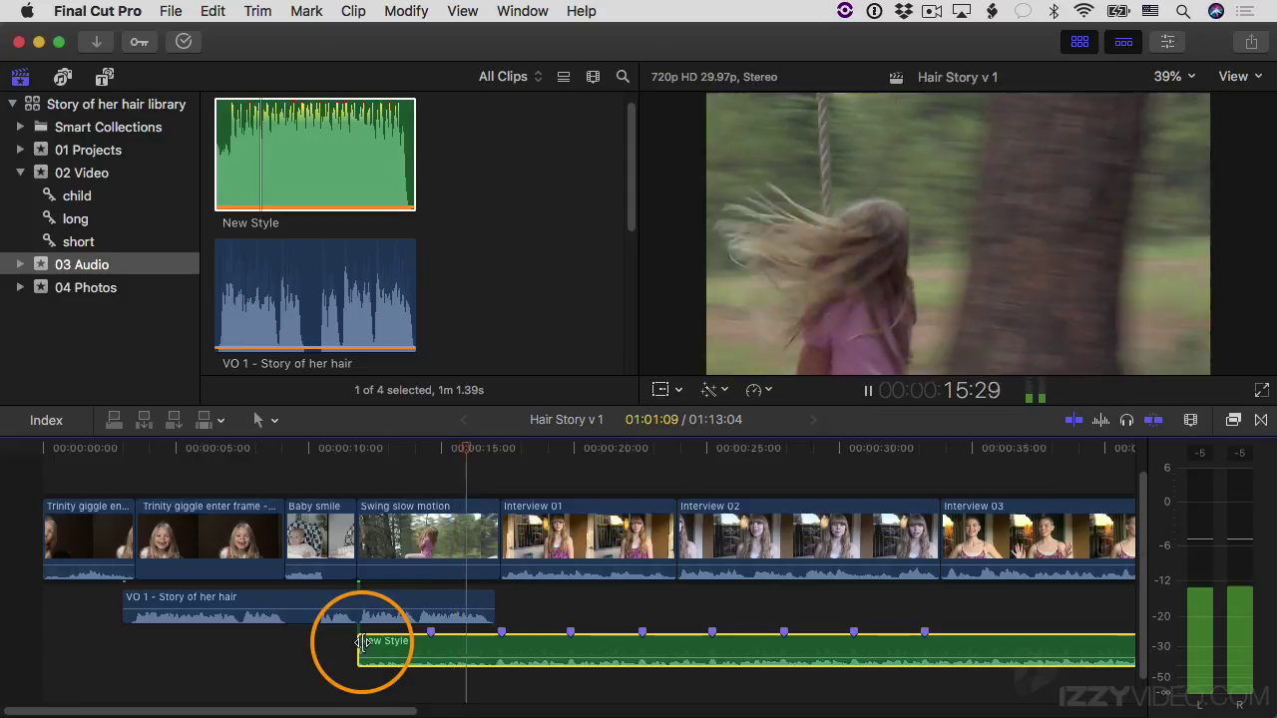
key(space)
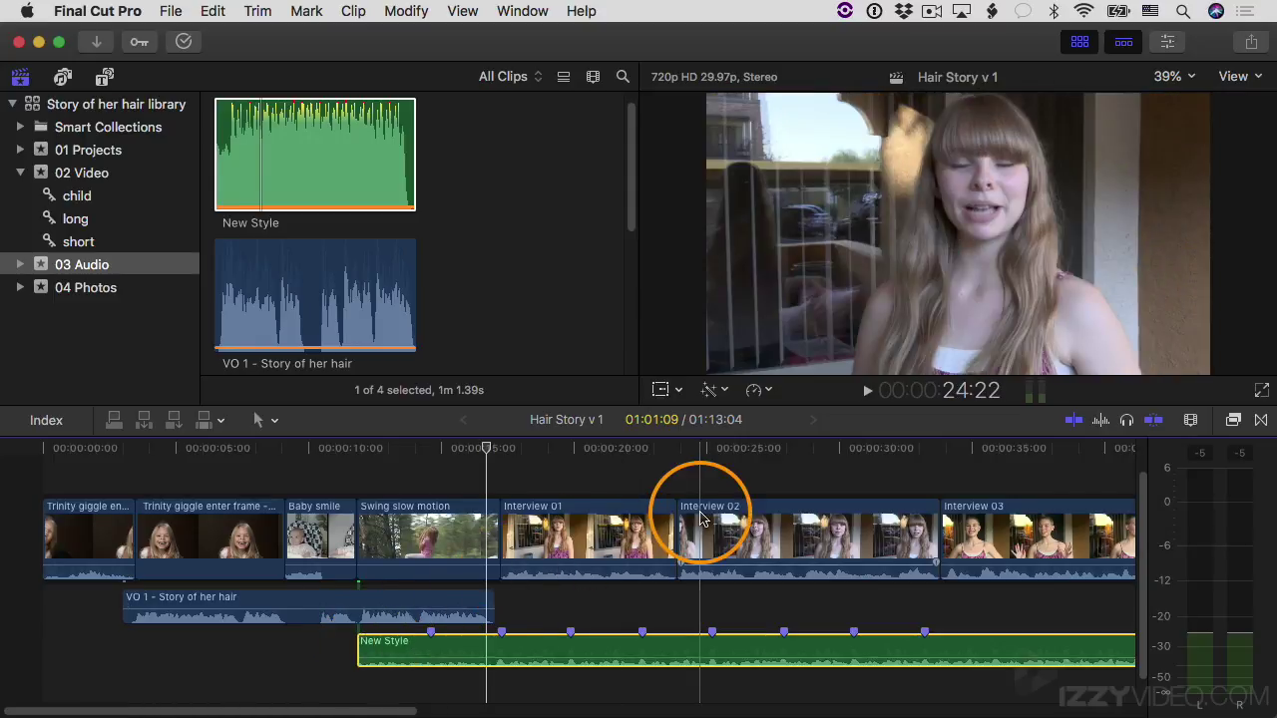
- Increase the timeline clip height to nearly its maximum so the New Style waveform is shown larger
click(1191, 421)
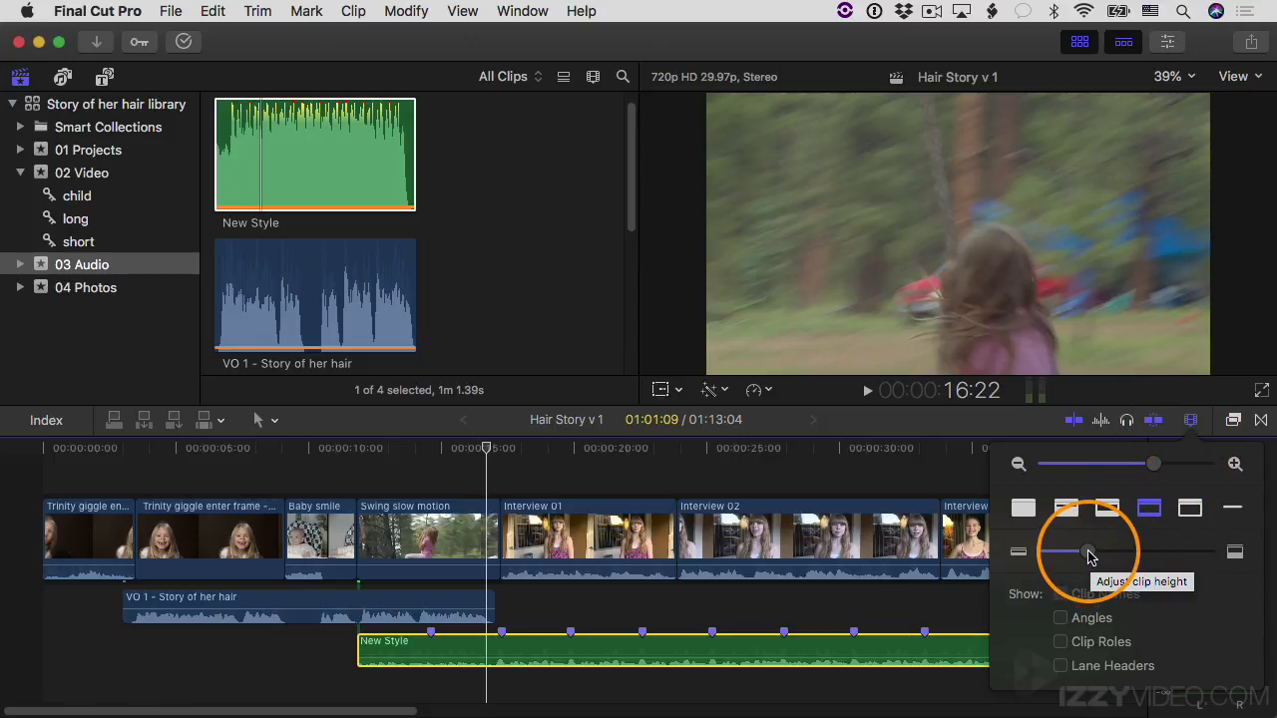
drag(1089, 556, 1234, 552)
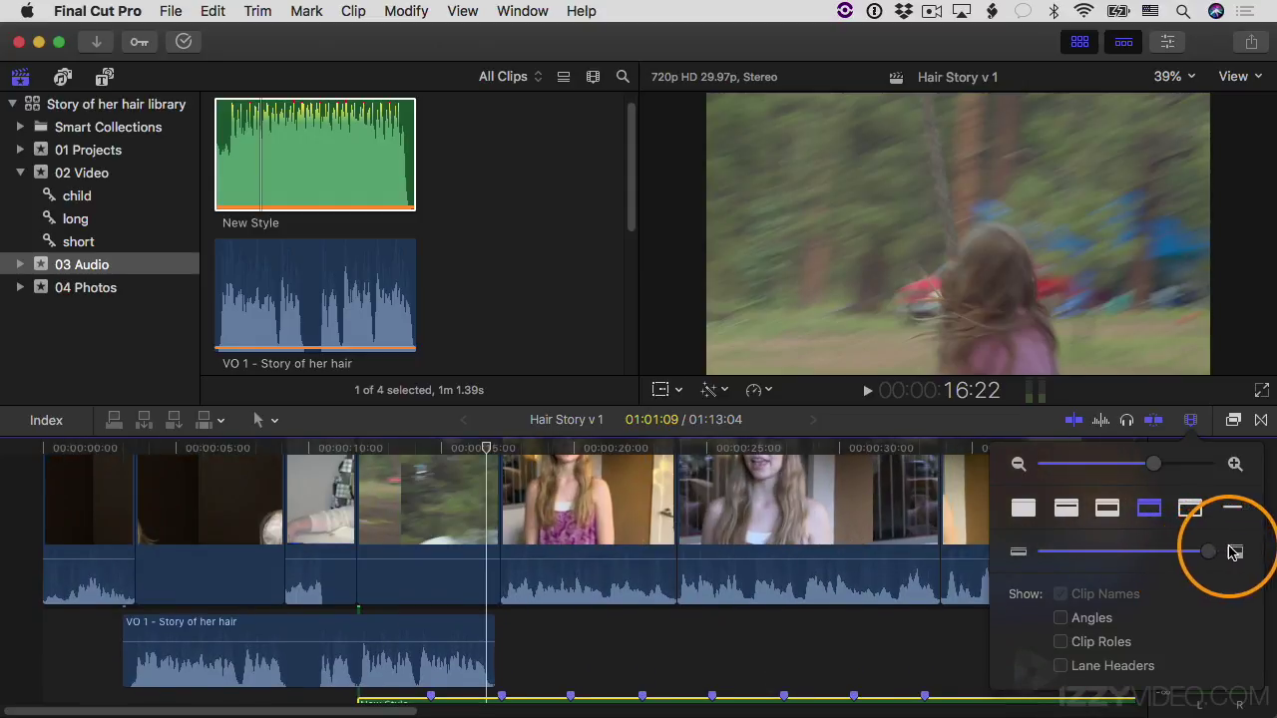
click(1191, 421)
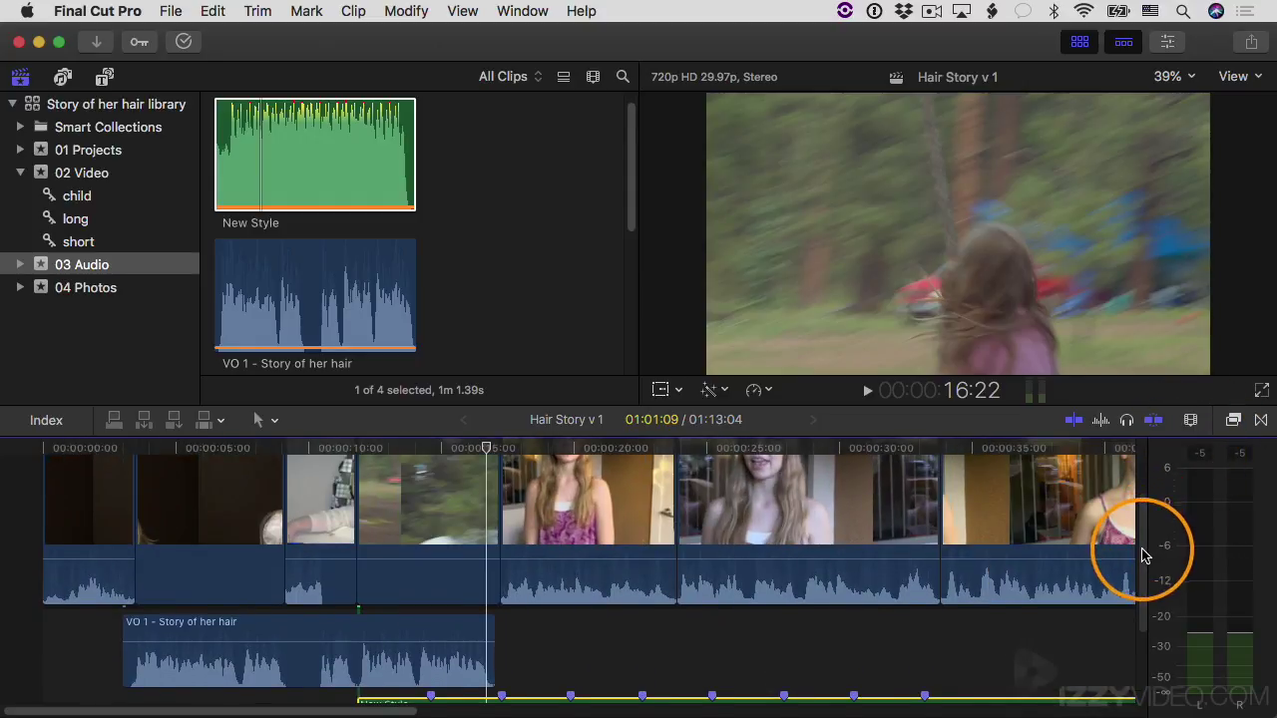
drag(1140, 542, 1133, 639)
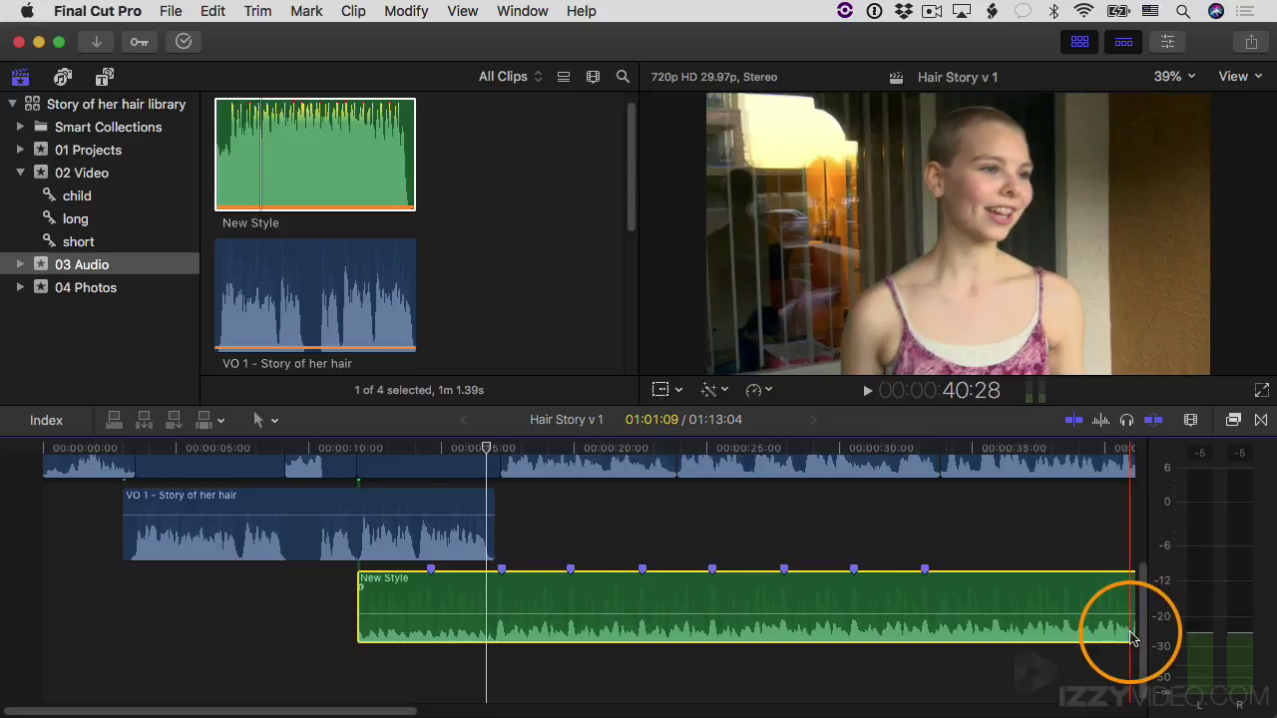
- Raise the New Style clip's volume to -12.0 dB in the timeline and play the mix over Swing slow motion
click(457, 610)
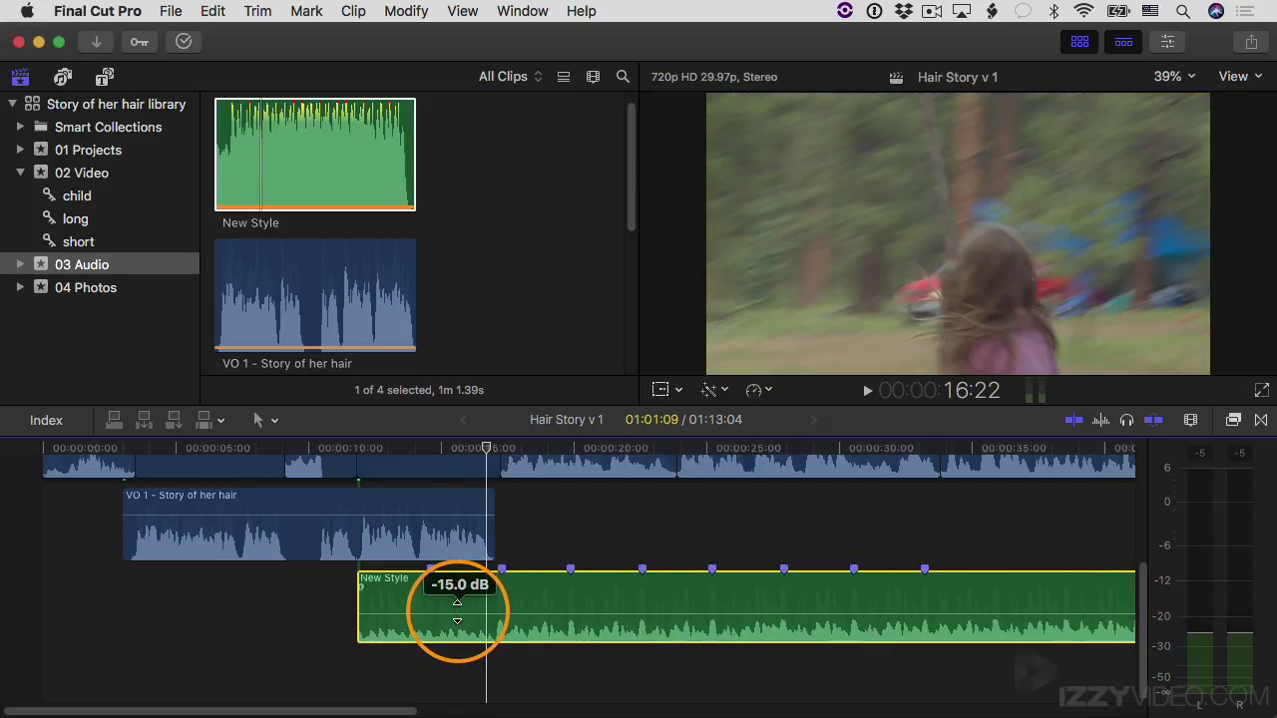
drag(457, 611, 456, 607)
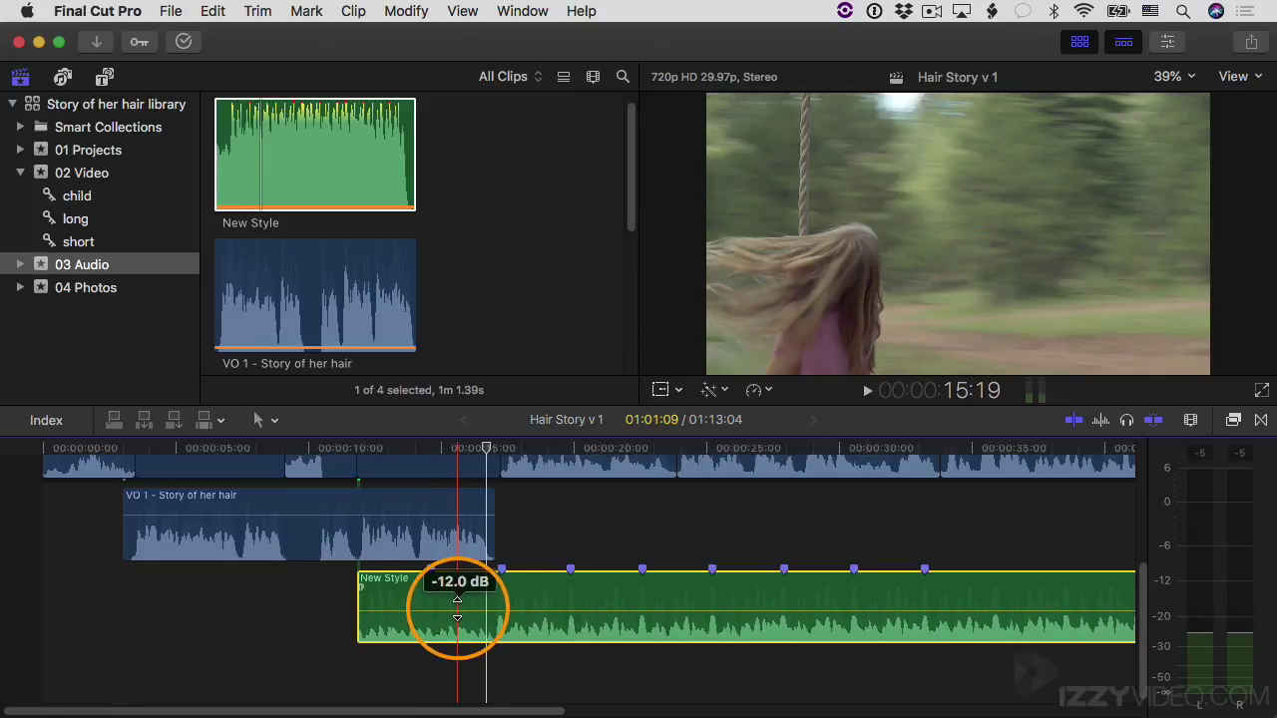
key(space)
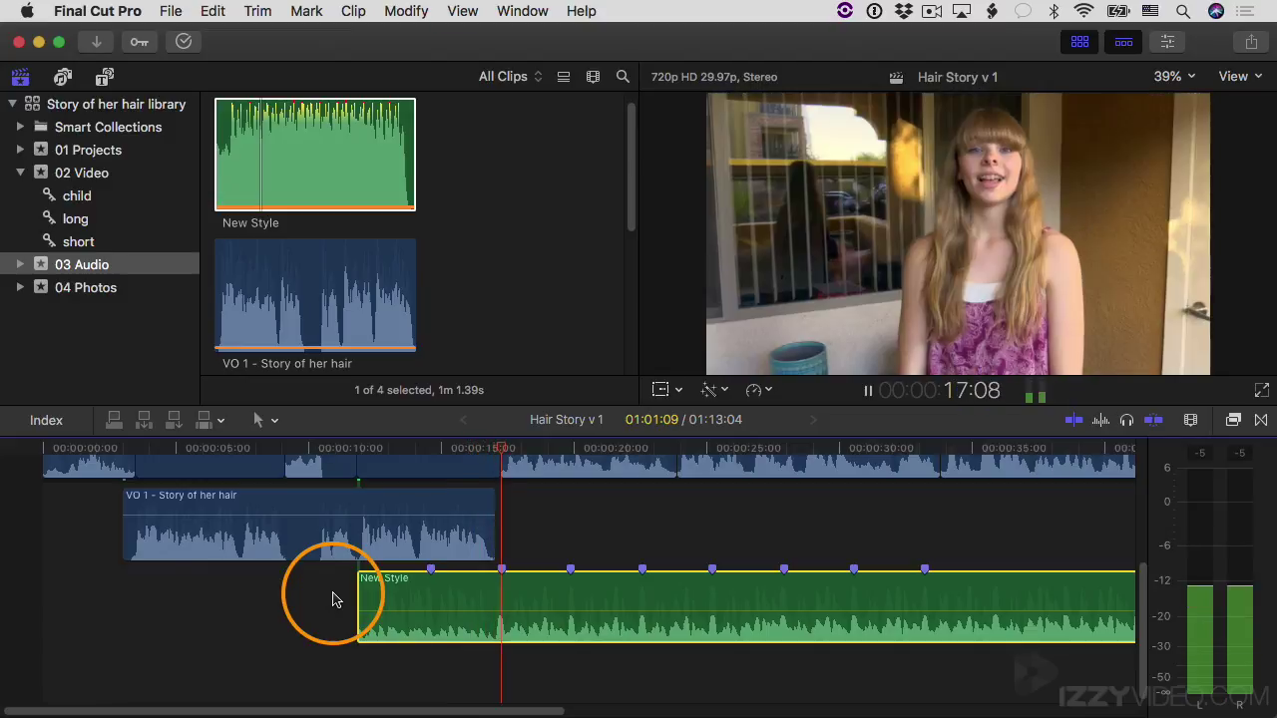
key(space)
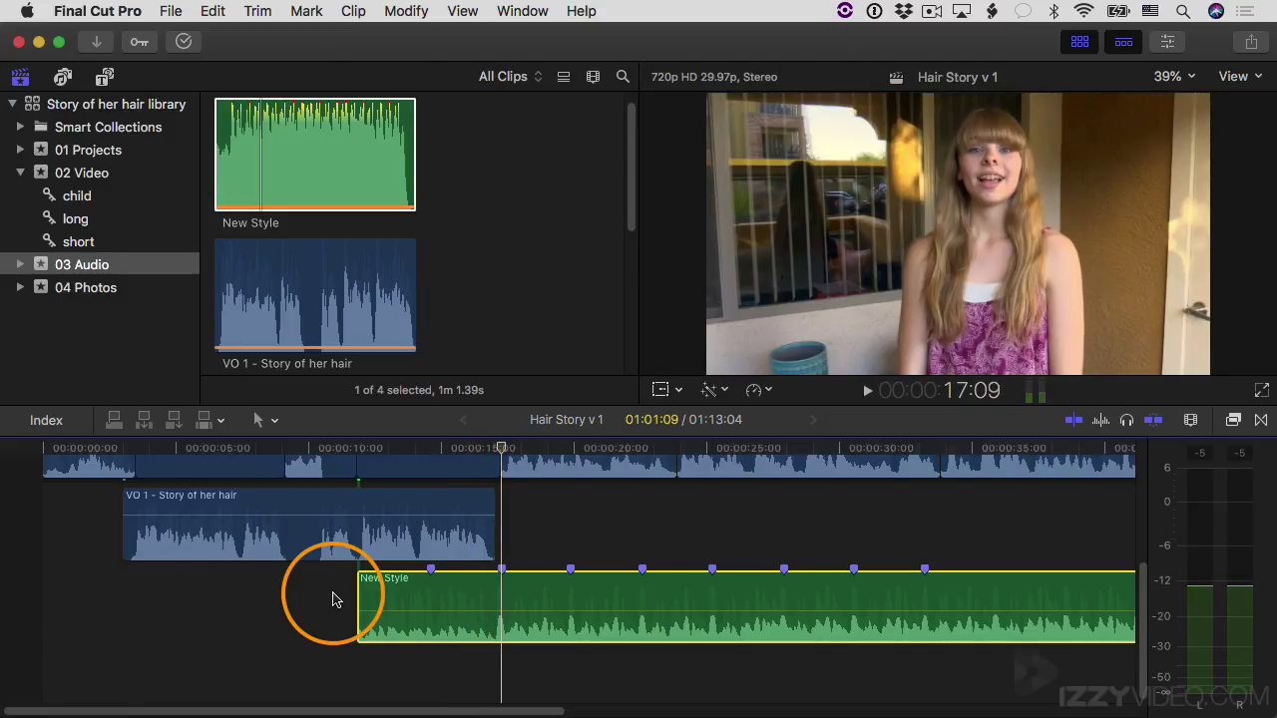
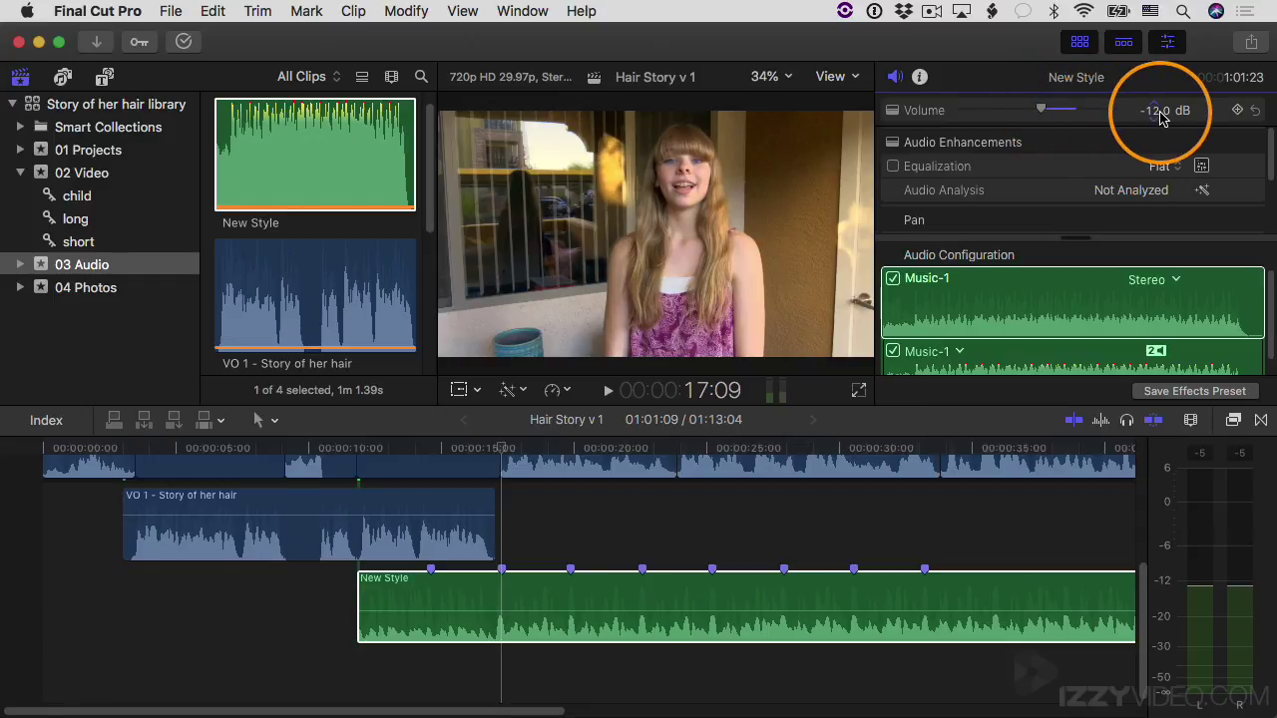
- Reset the New Style clip's volume in the inspector and enter -12 dB as its value
click(1255, 111)
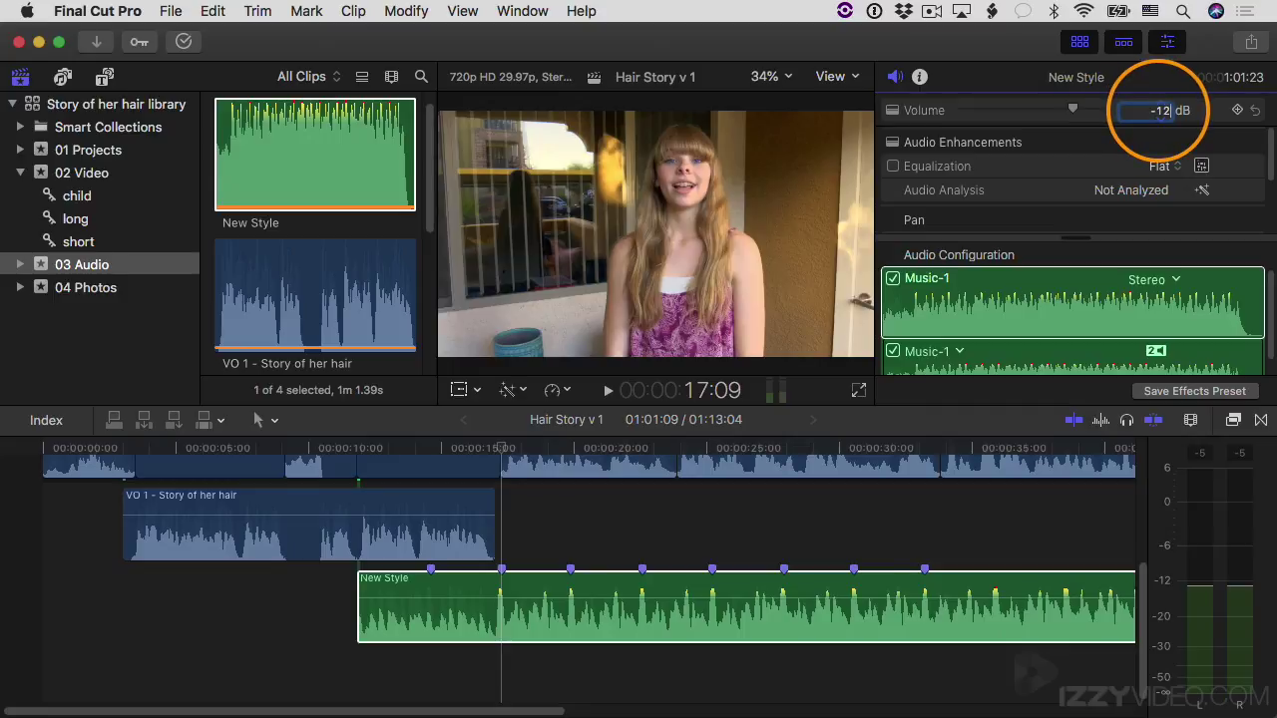
key(Return)
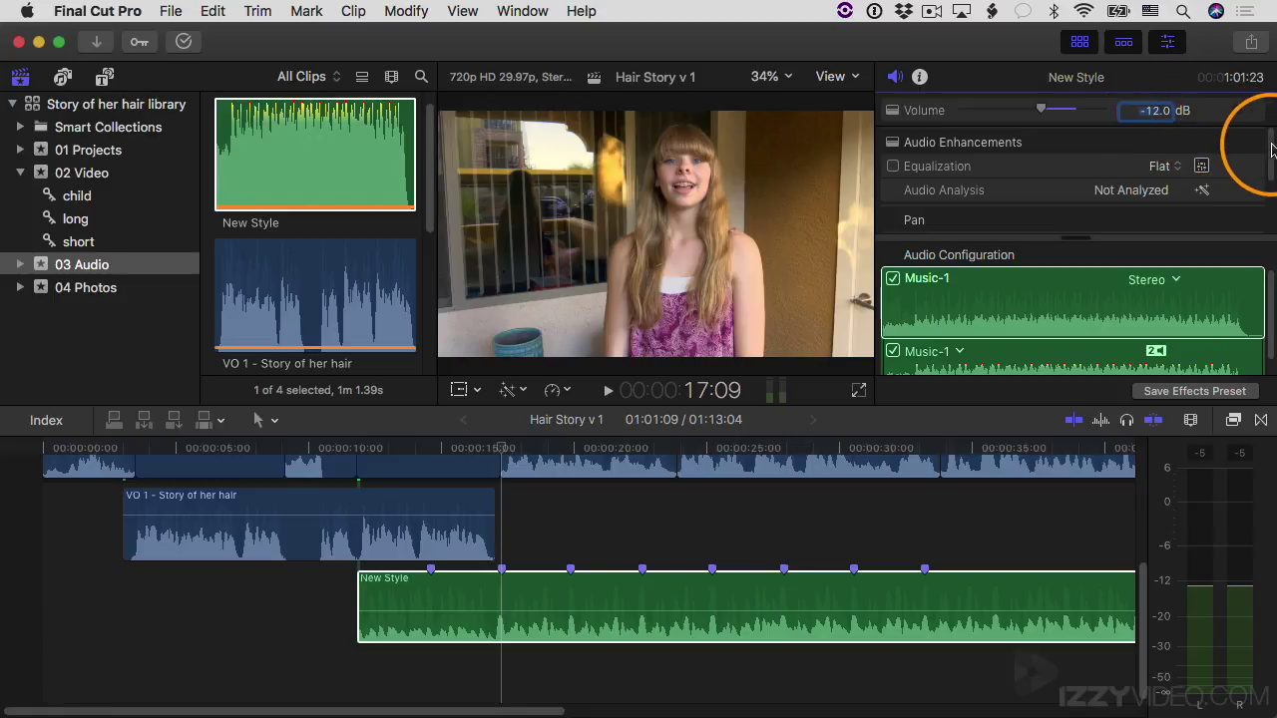
- Set the New Style clip's pan mode to Stereo Left/Right
scroll(1267, 149, down, 2)
scroll(1267, 171, down, 1)
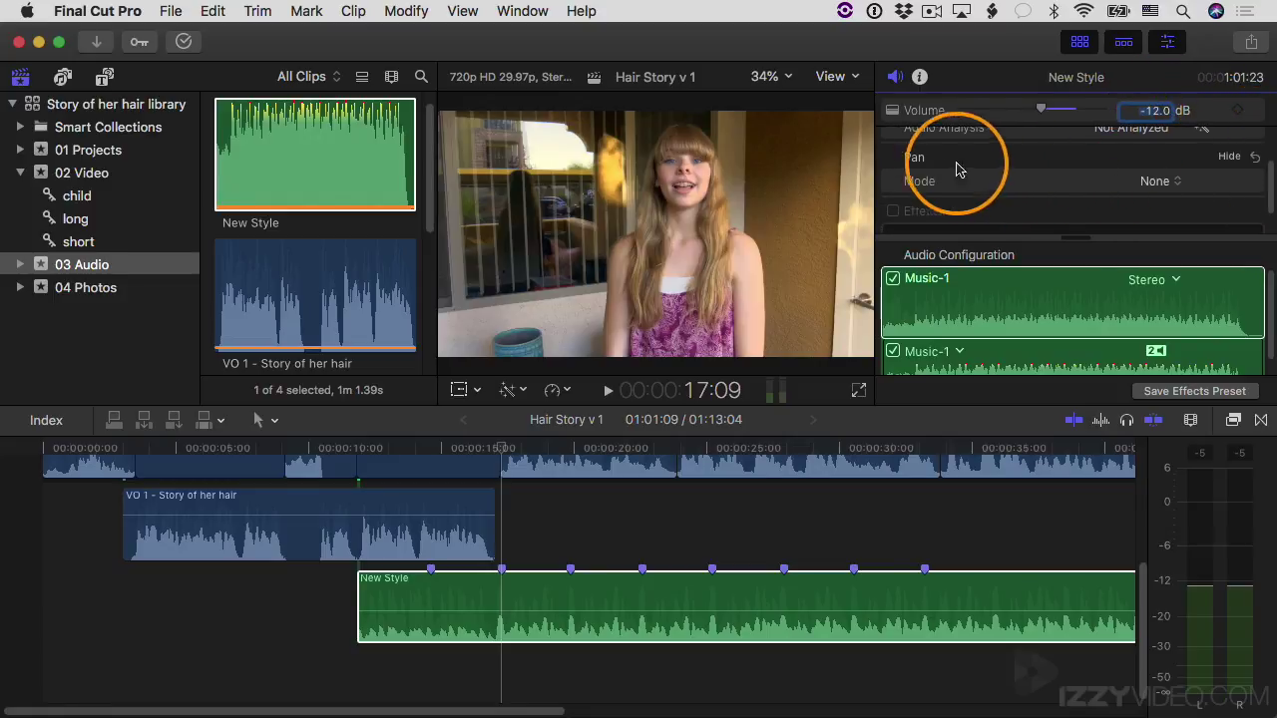
click(1154, 181)
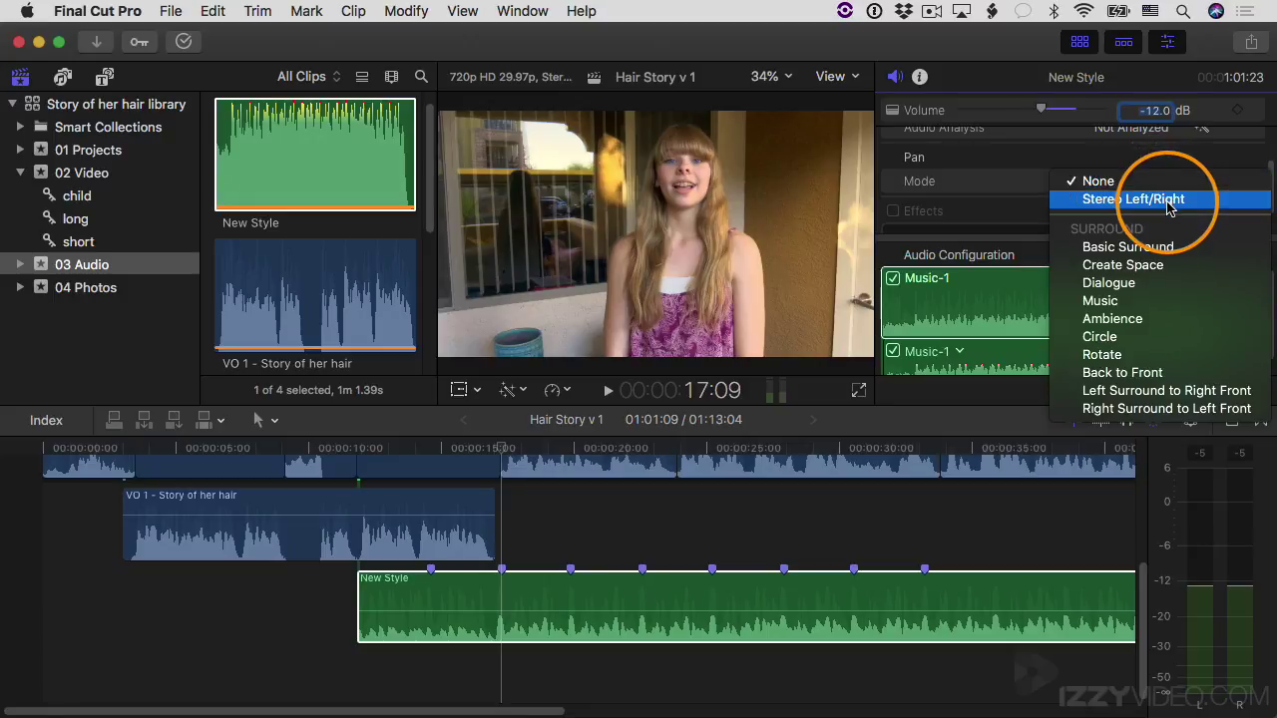
key(Escape)
scroll(1163, 200, up, 3)
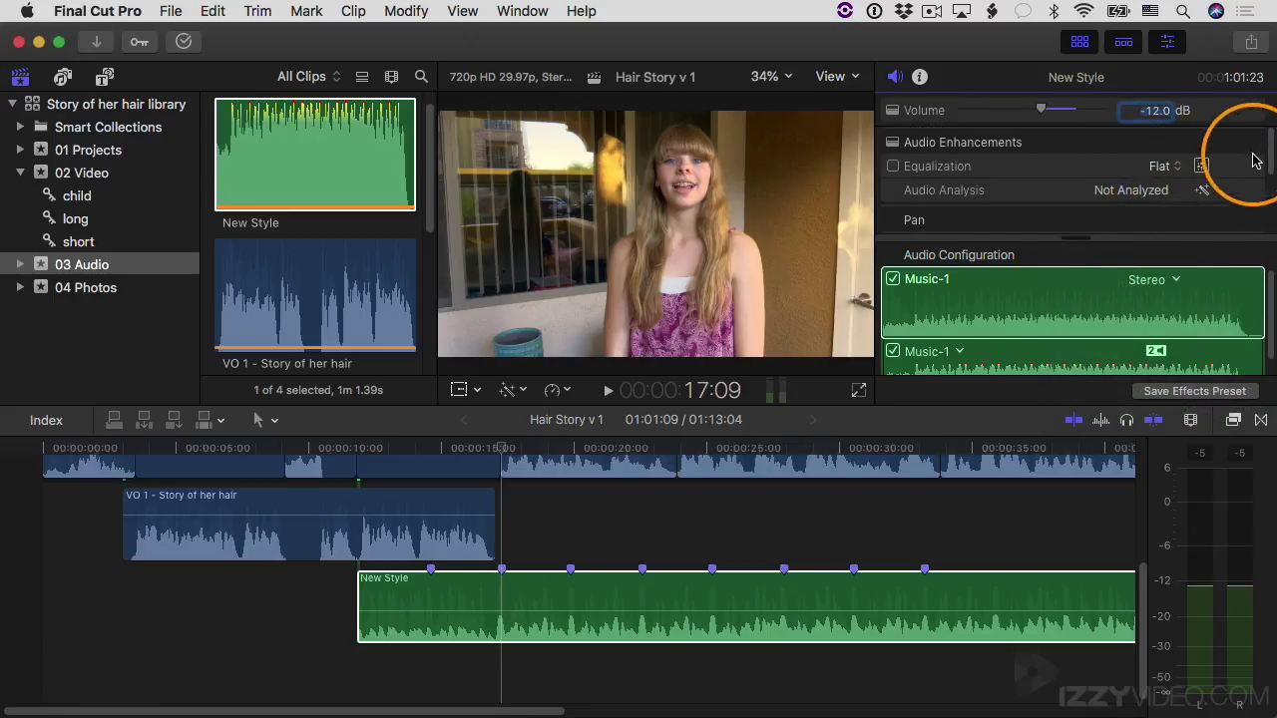
scroll(1270, 149, down, 3)
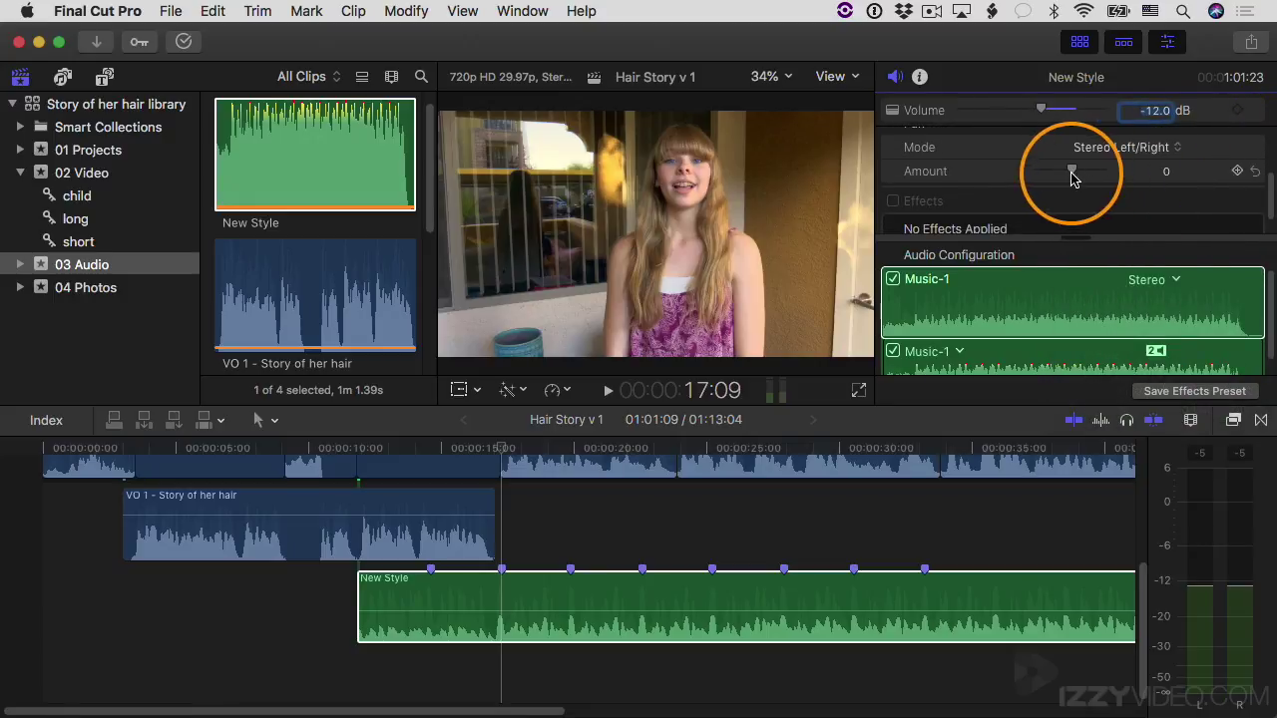
- Try pan amounts of -100 and 100 on New Style, playing the mix with each, and return the amount to 0
drag(1074, 174, 1027, 177)
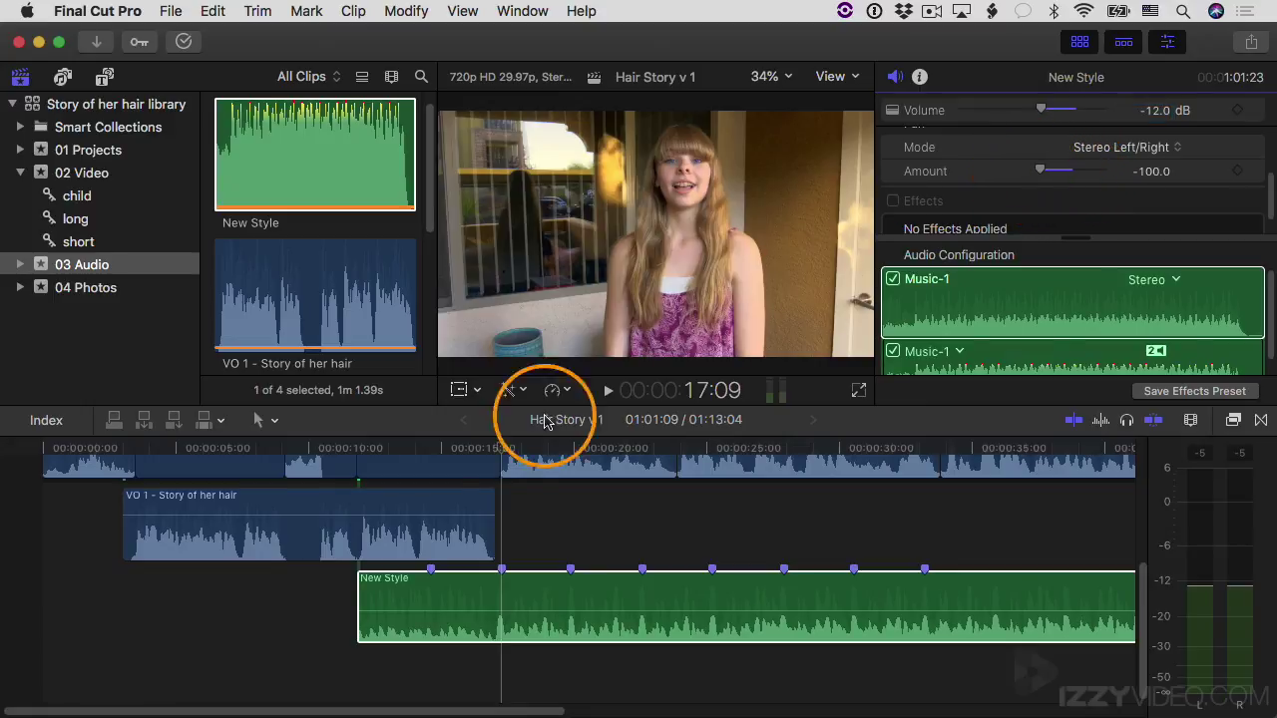
key(space)
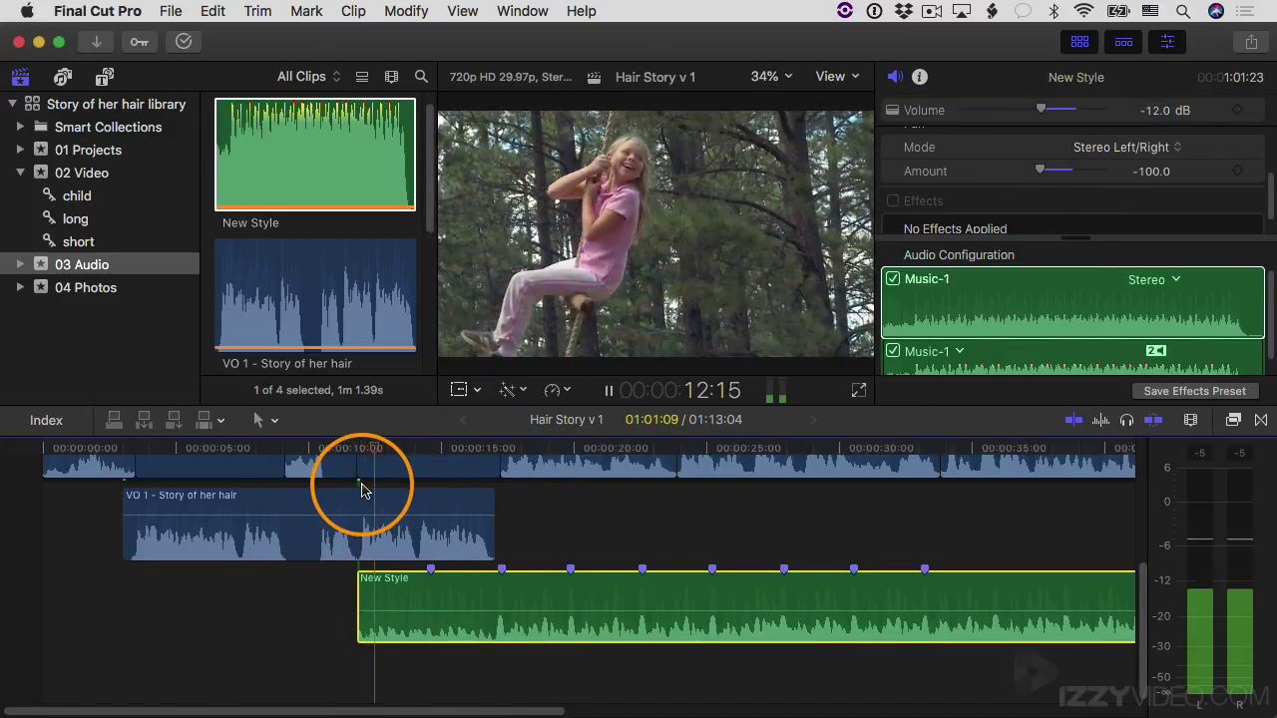
key(space)
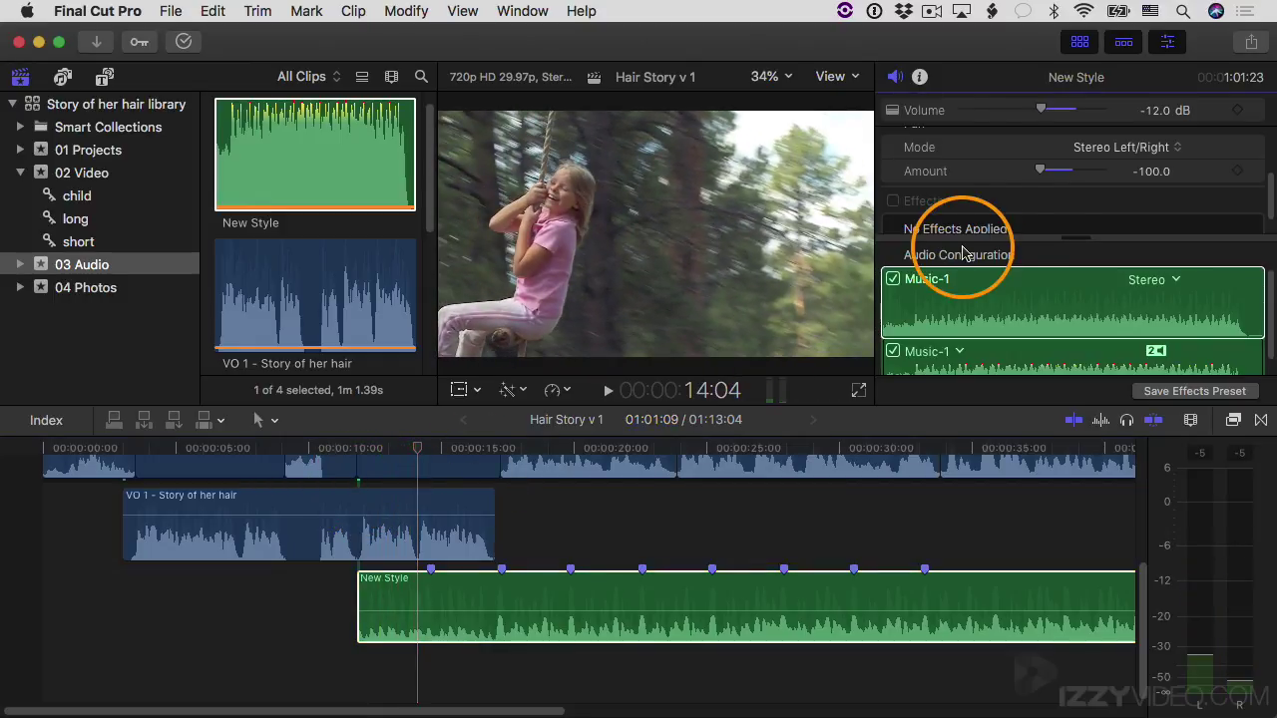
drag(1040, 171, 1123, 174)
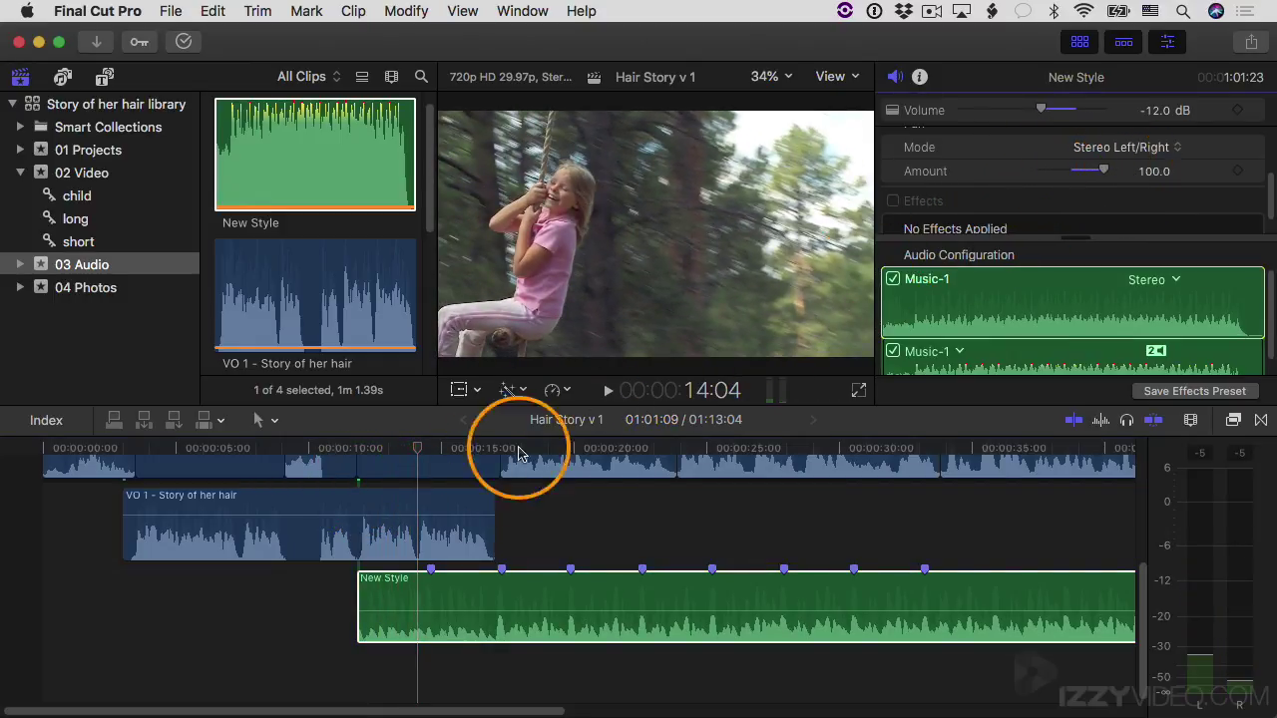
key(space)
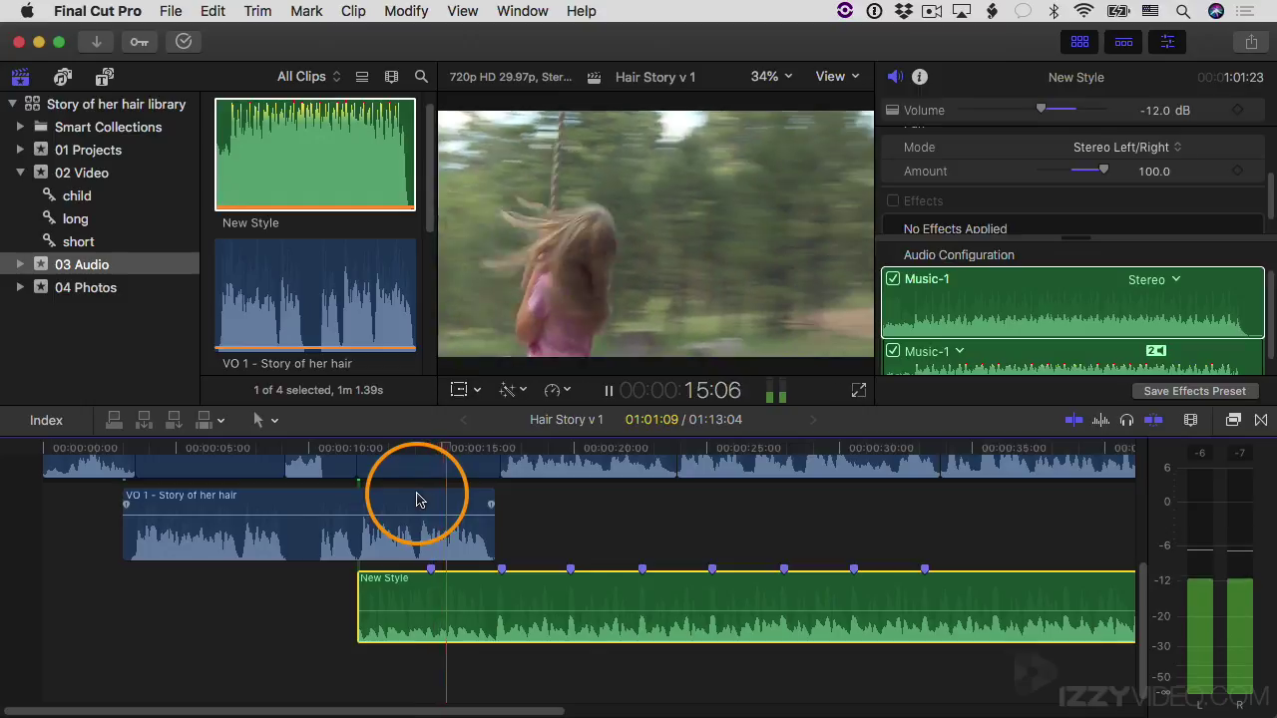
key(space)
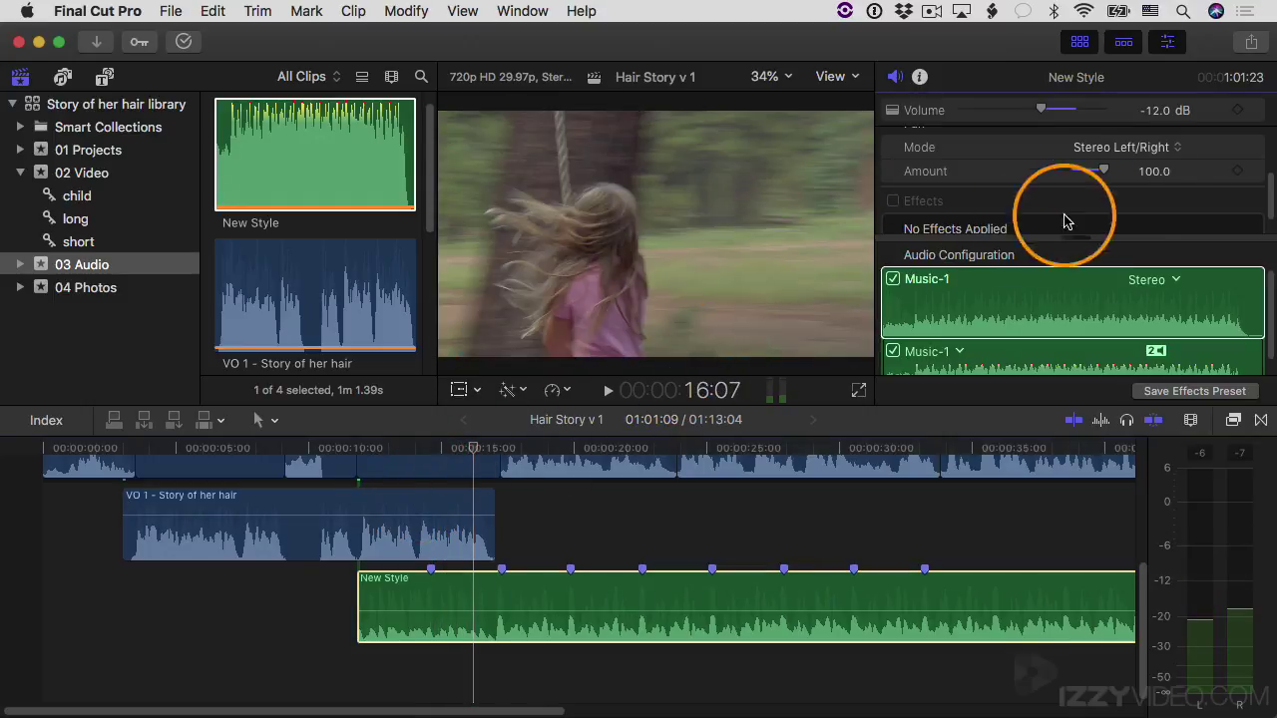
click(1063, 219)
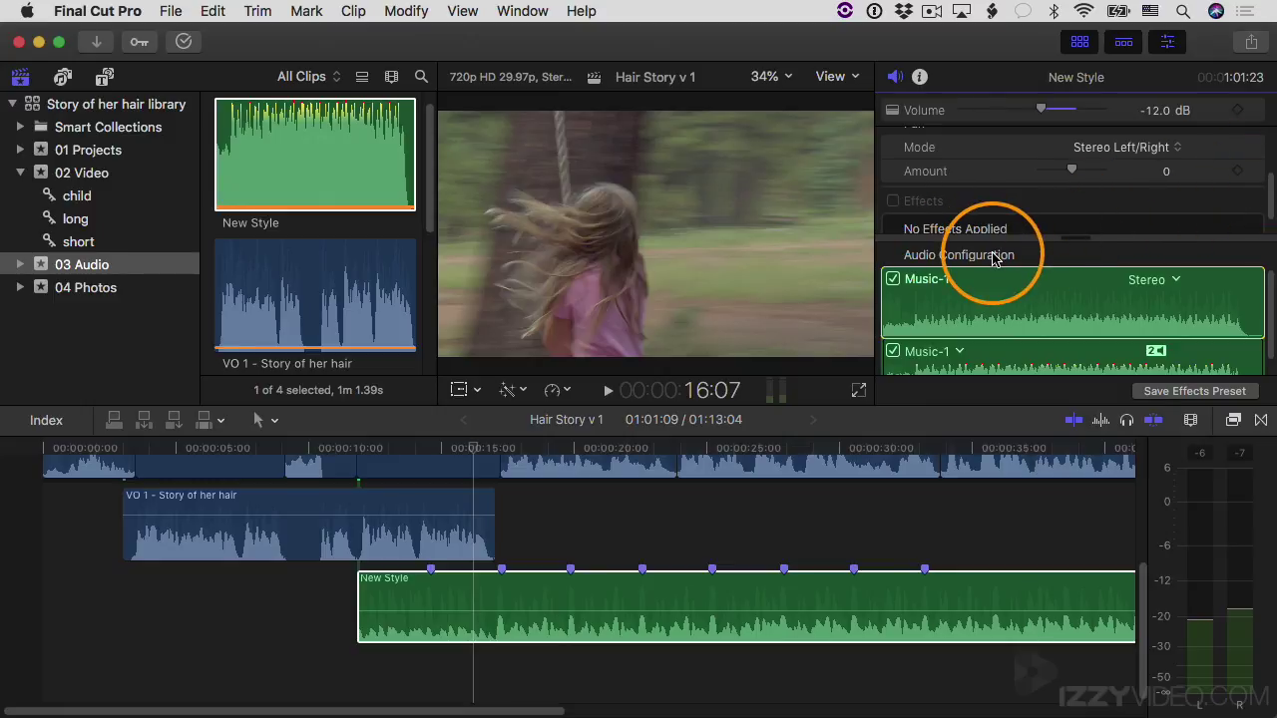
- Disable and re-enable the Music-1 audio component, and switch its channel configuration to Dual Mono and back to Stereo
click(893, 281)
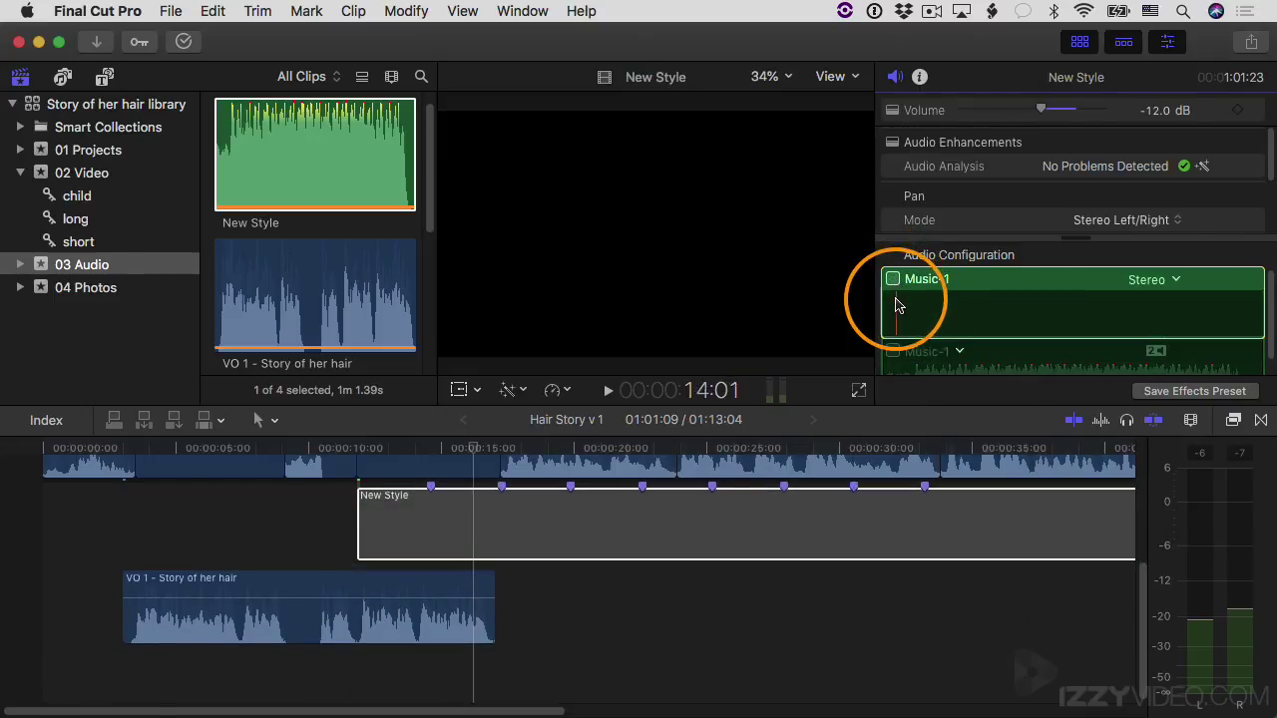
click(893, 280)
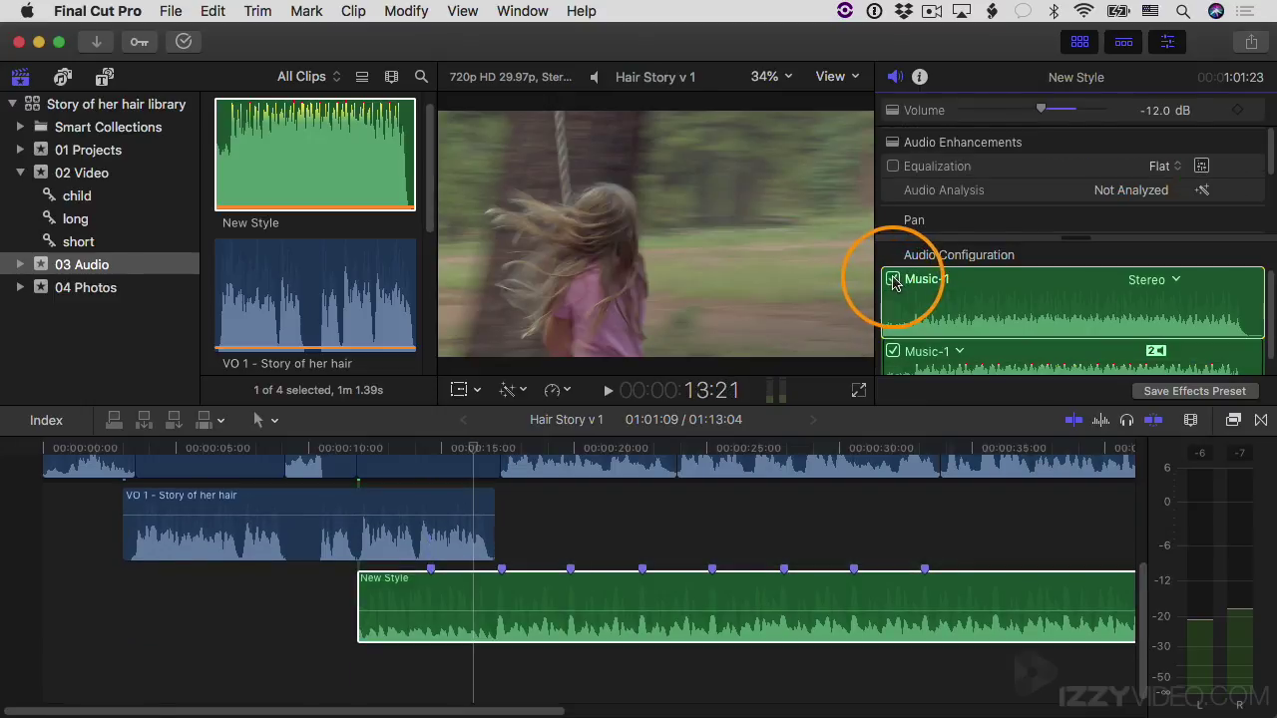
click(1170, 282)
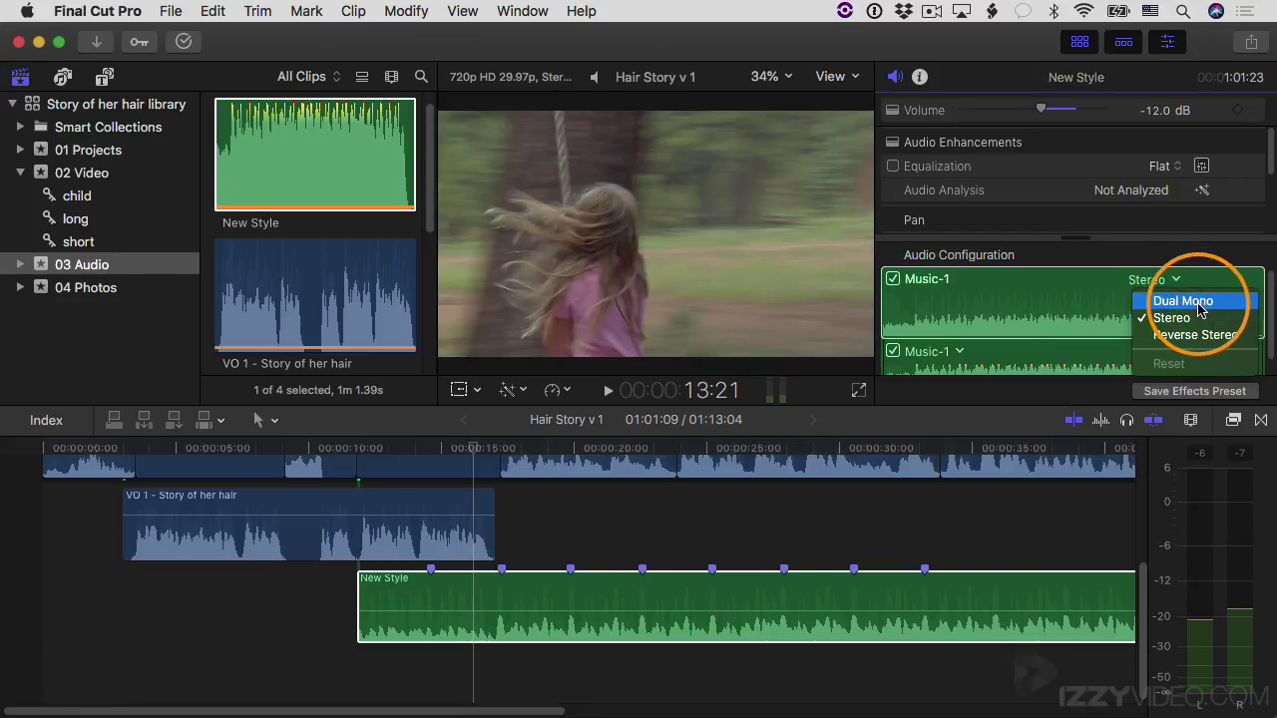
click(1197, 302)
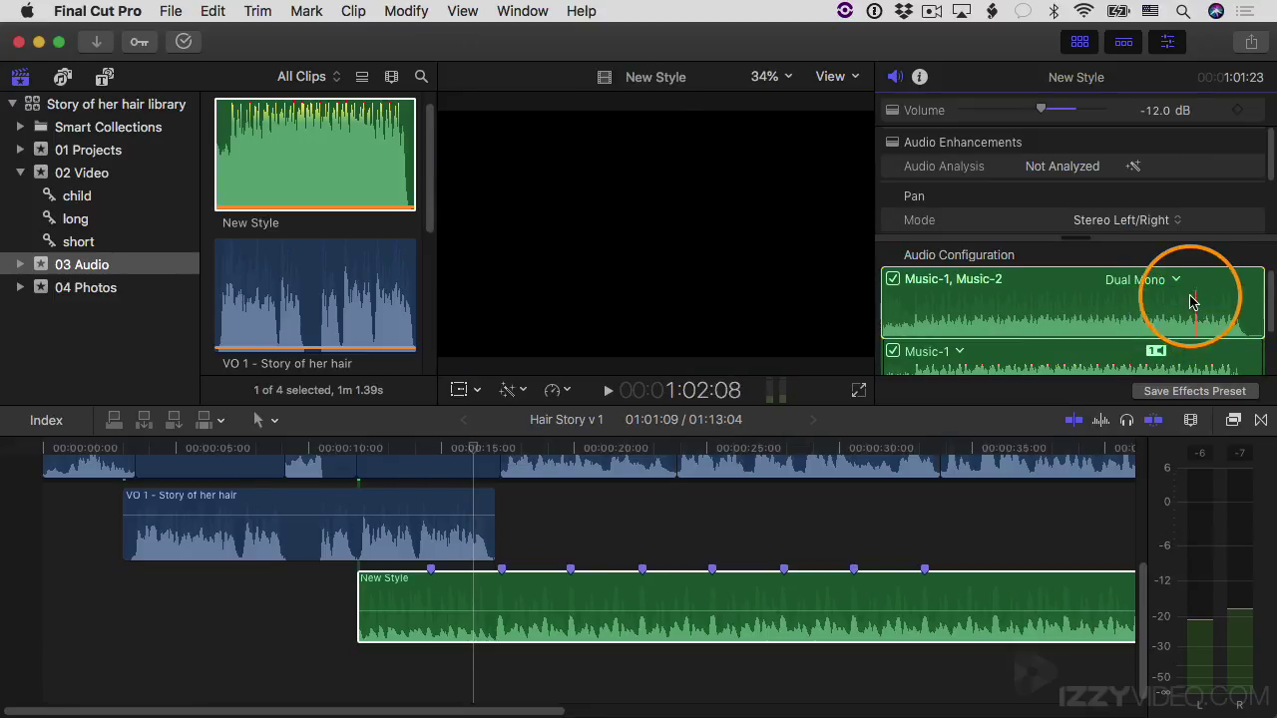
click(1167, 281)
click(1164, 320)
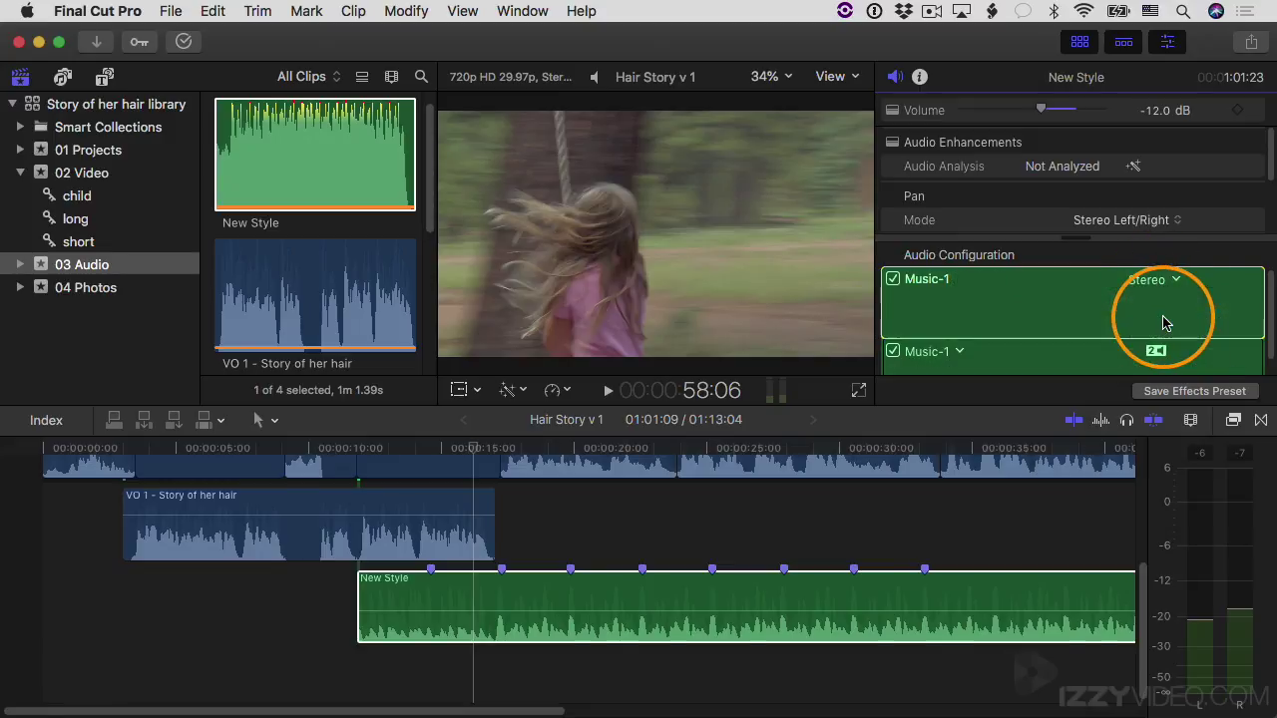
- Hide the inspector and reduce the timeline clip height so all the clip lanes fit
click(1169, 44)
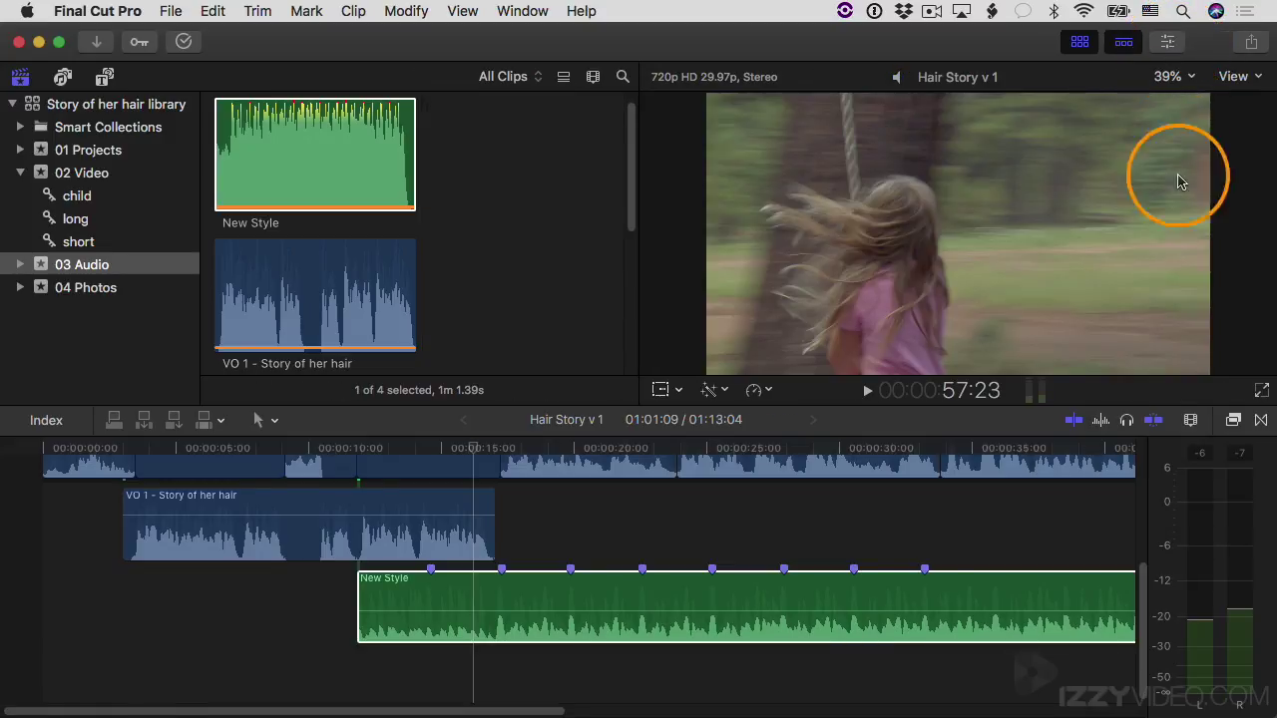
click(1190, 420)
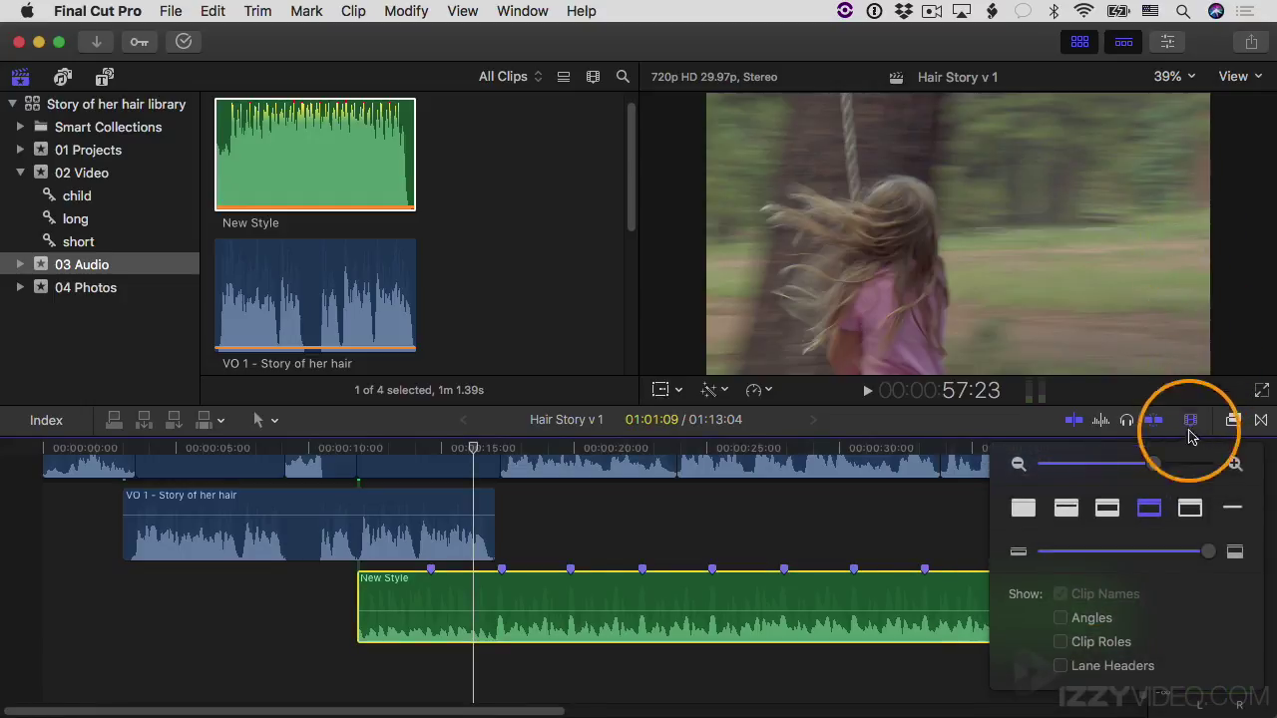
drag(1215, 552, 1143, 501)
click(1192, 423)
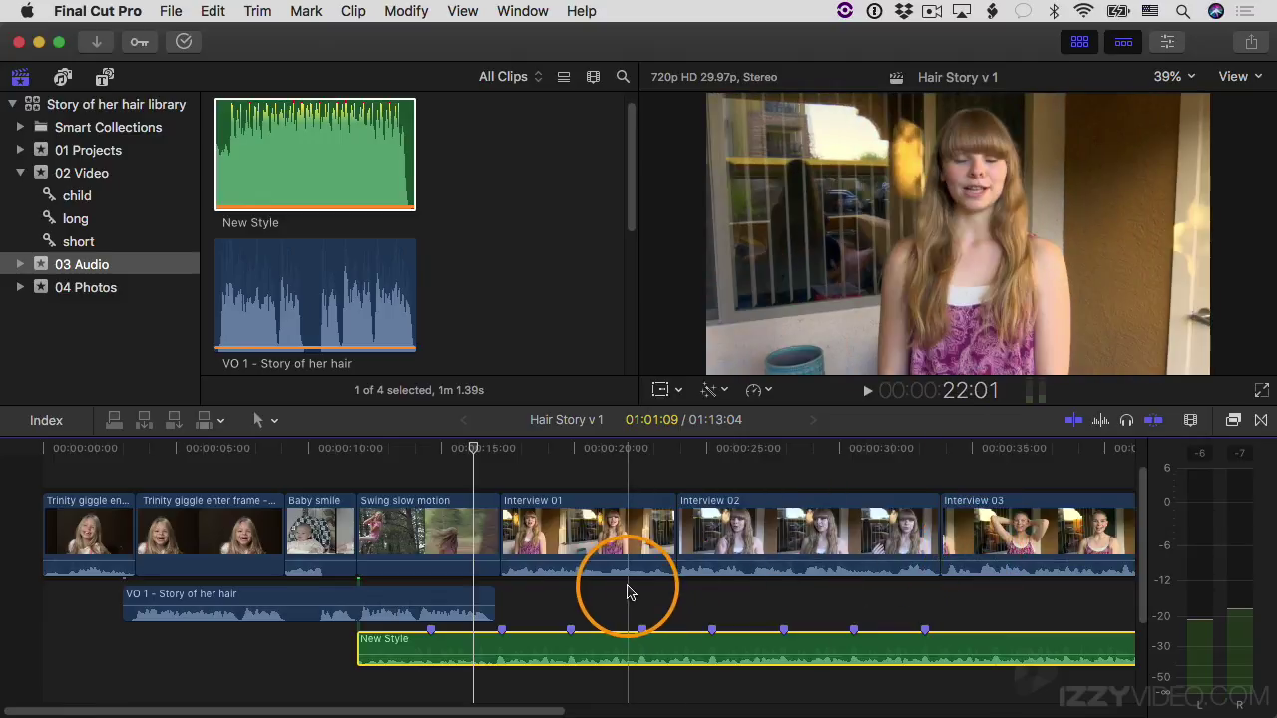
- Add a fade-in at the start of New Style ending just before its first marker, play it, and return to the clip's start
alt+click(427, 646)
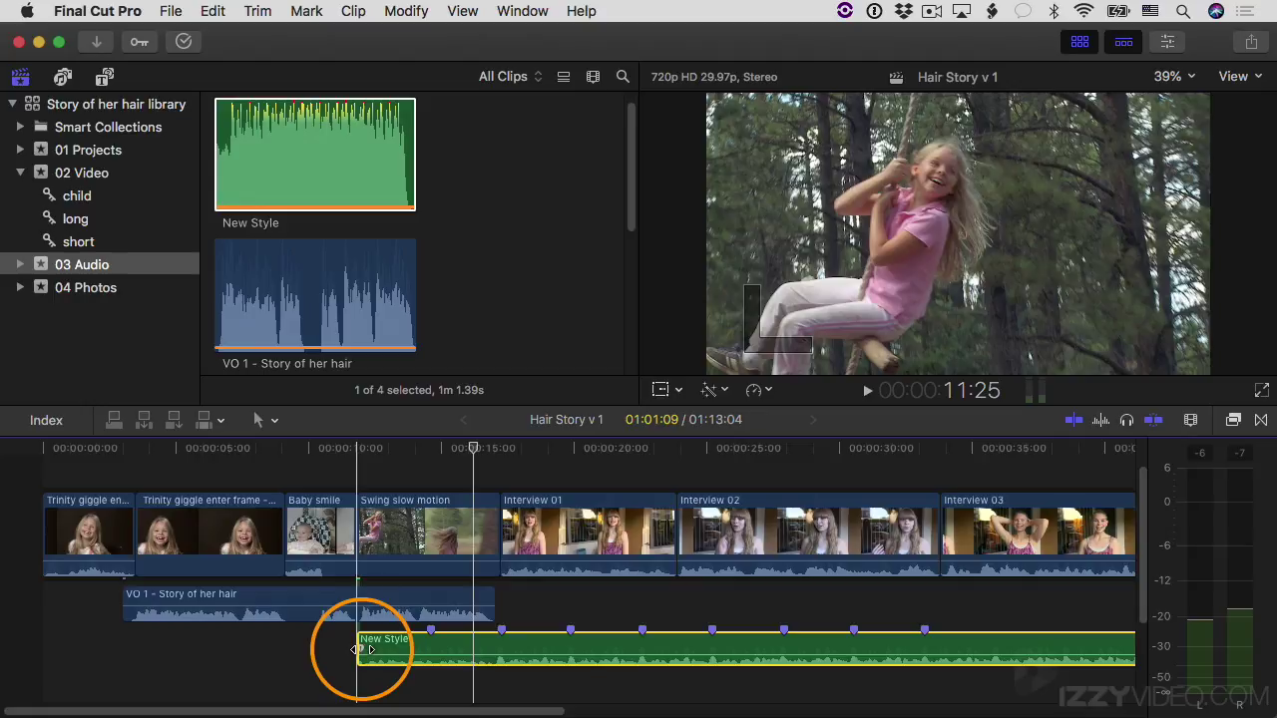
drag(357, 649, 423, 643)
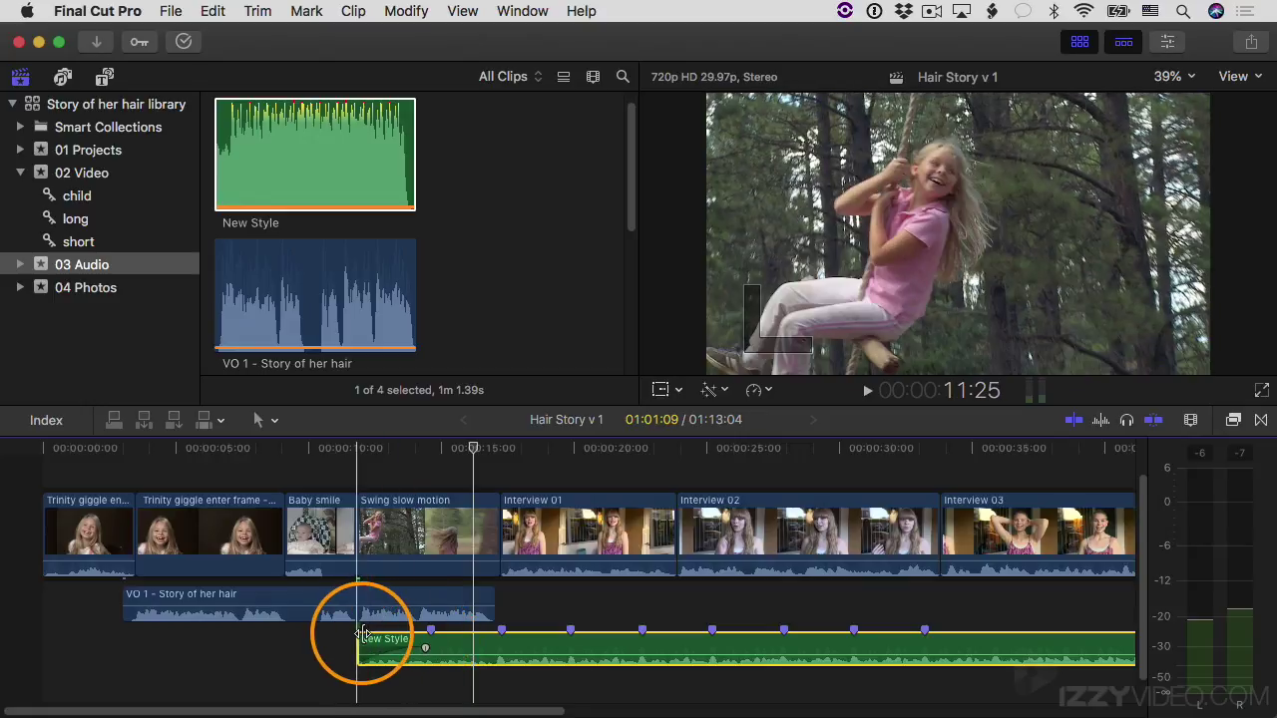
key(space)
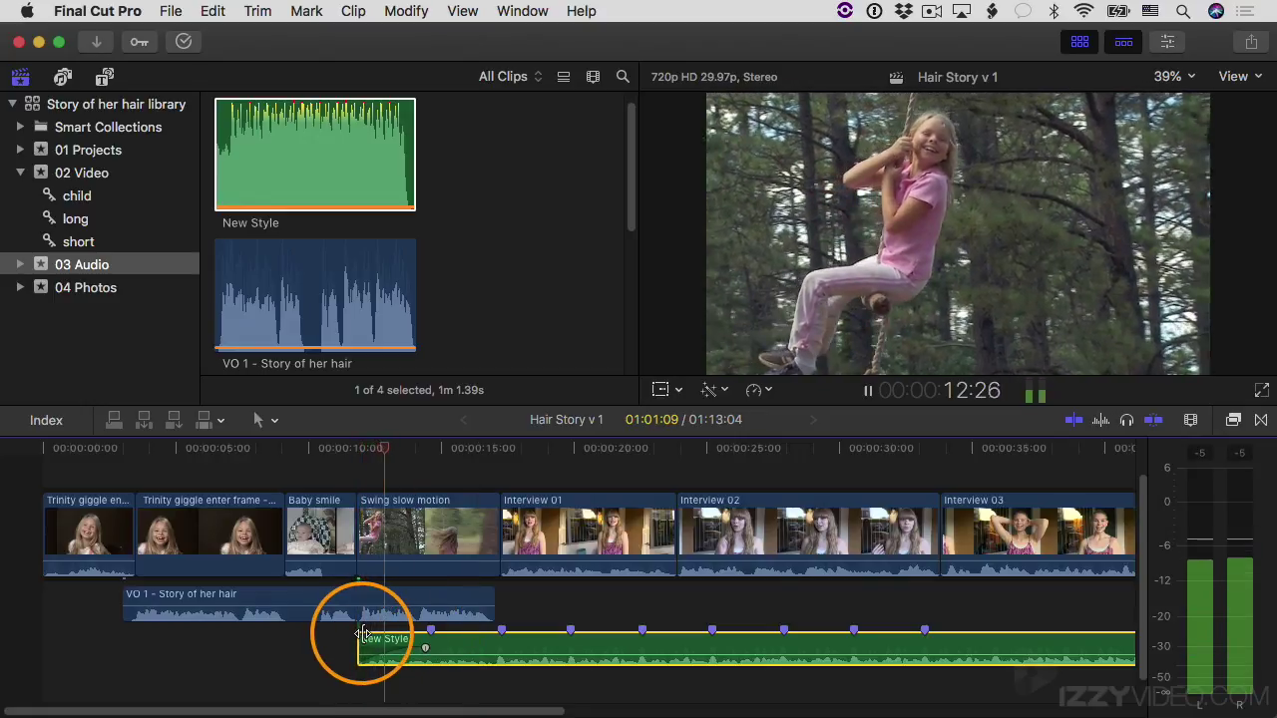
key(space)
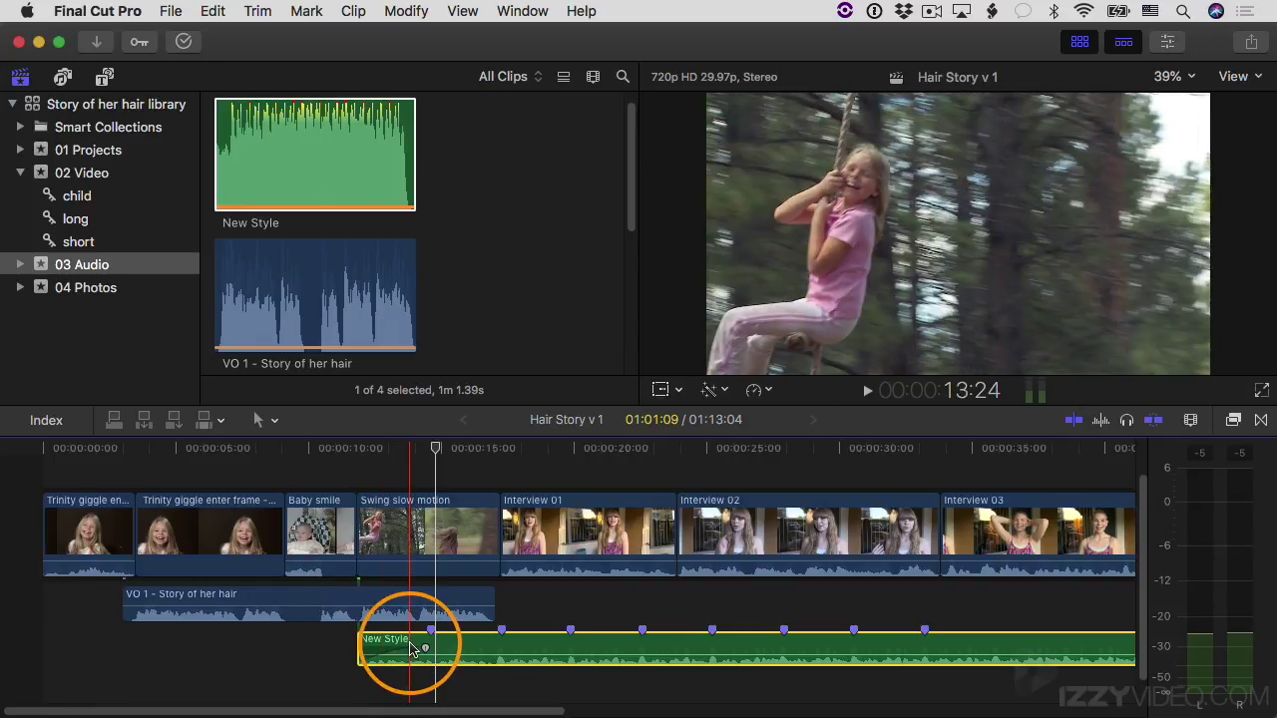
key(Up)
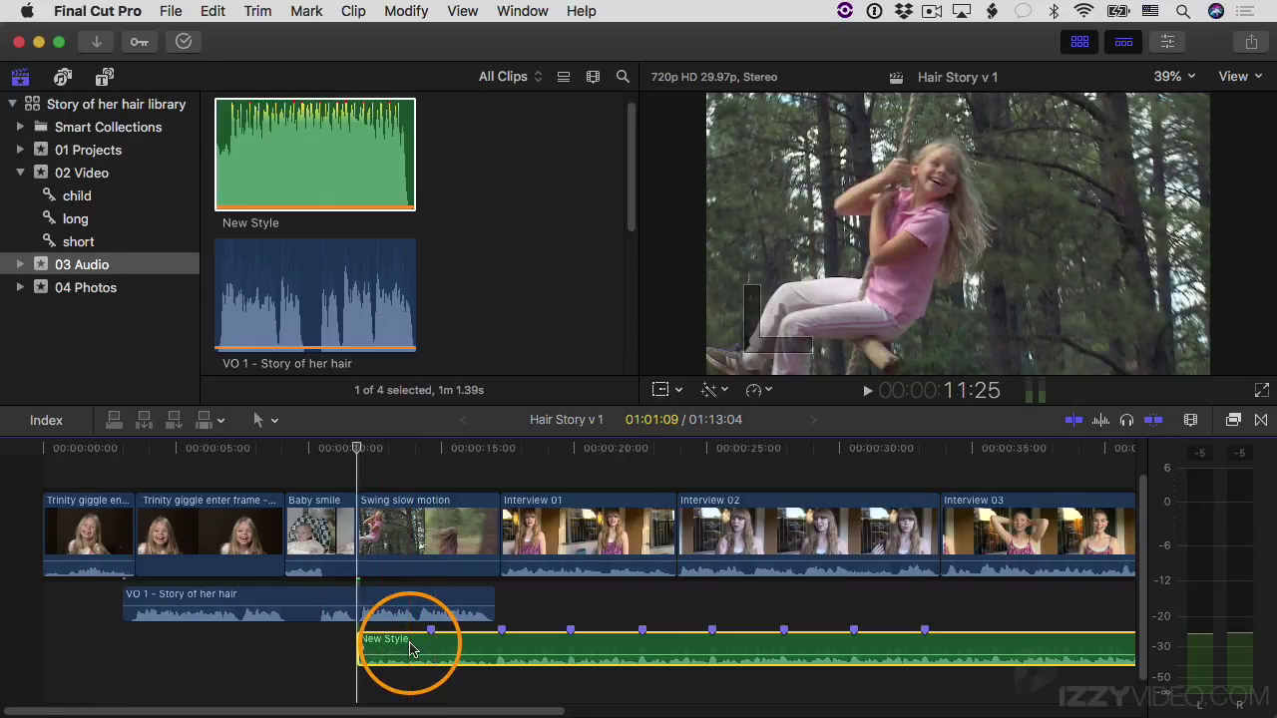